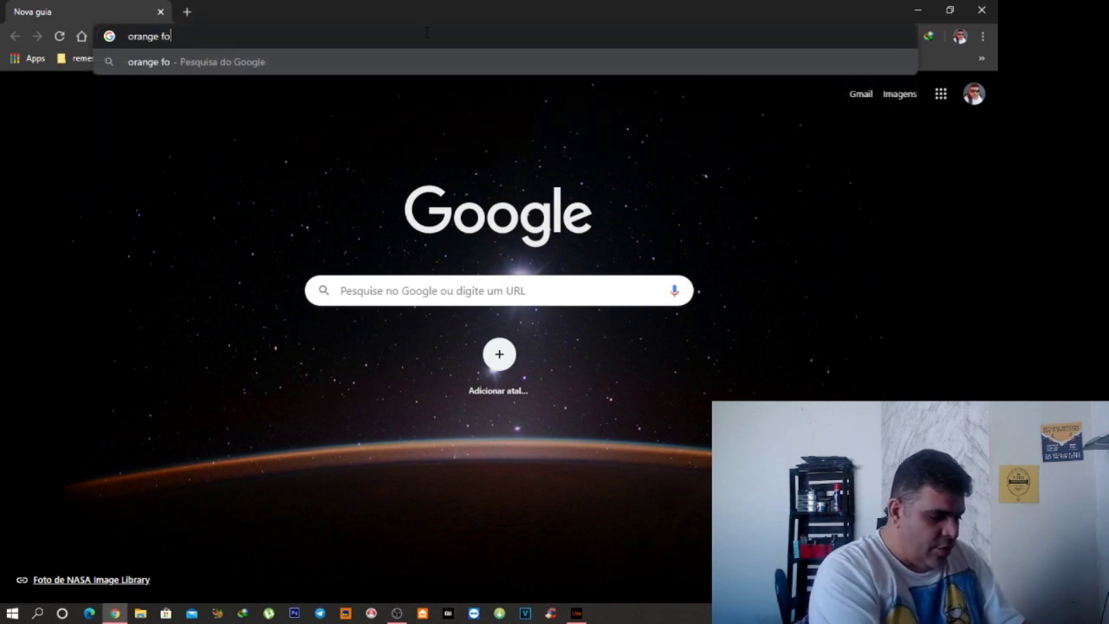
Search the web for "orange fox" and open the file list of the OrangeFox project on SourceForge
{"action": "key", "text": "Return"}
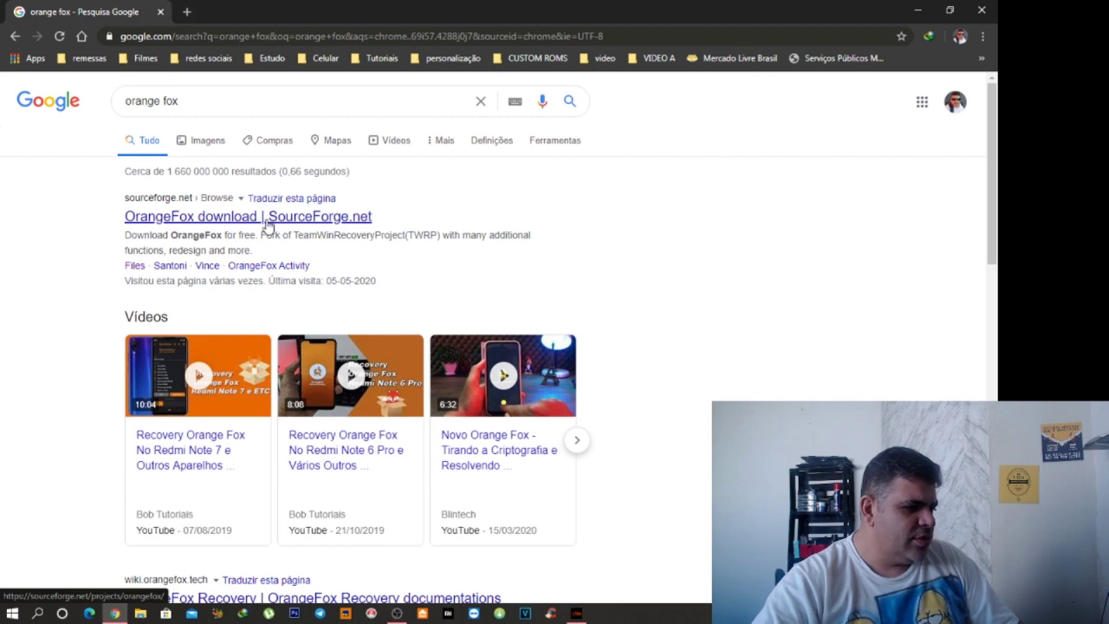
{"action": "left_click", "coordinate": [267, 224]}
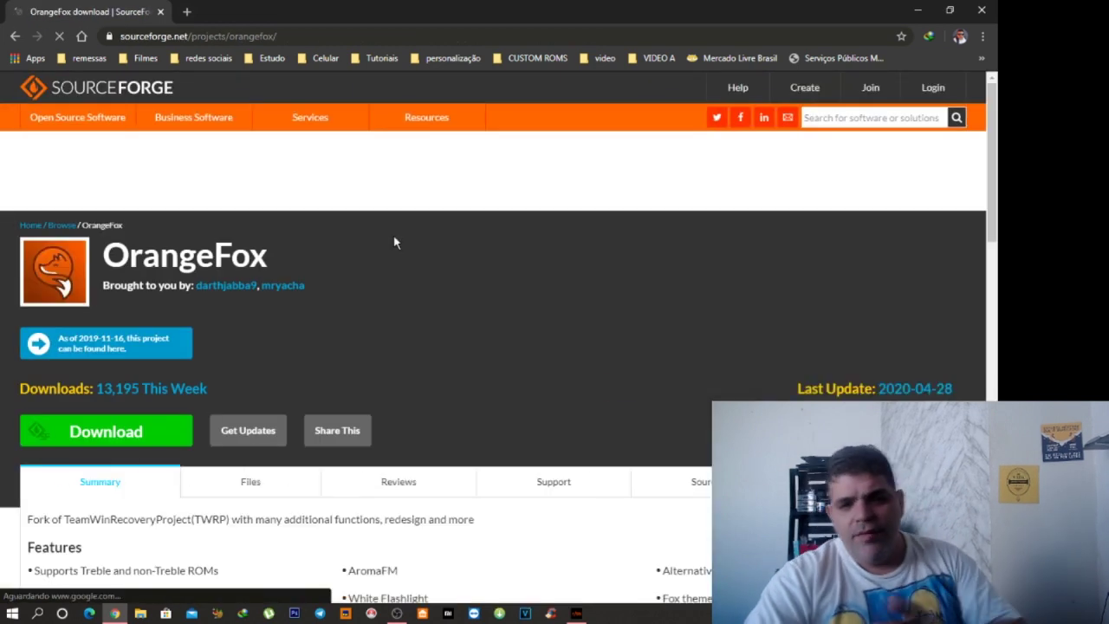
{"action": "scroll", "coordinate": [372, 312], "scroll_direction": "down", "scroll_amount": 2}
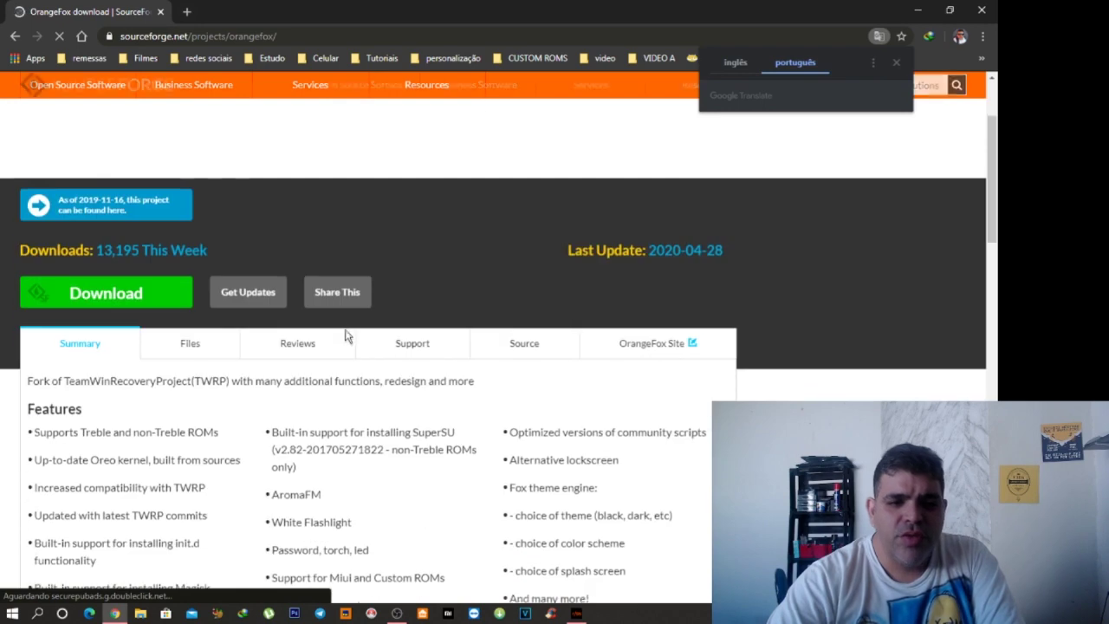
{"action": "scroll", "coordinate": [345, 336], "scroll_direction": "down", "scroll_amount": 3}
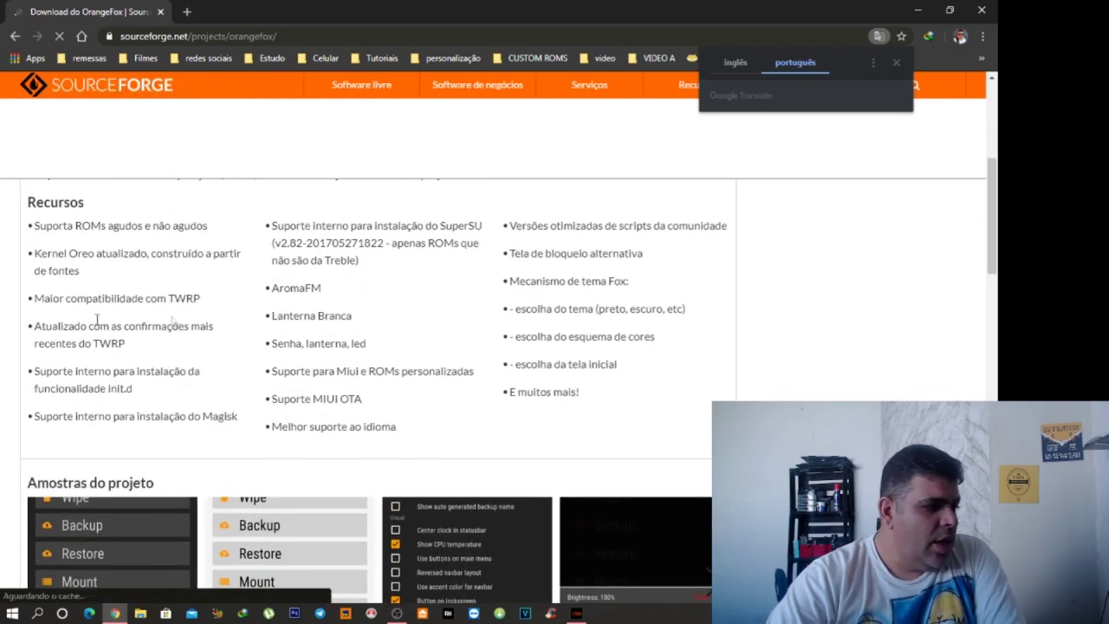
{"action": "scroll", "coordinate": [130, 325], "scroll_direction": "down", "scroll_amount": 3}
{"action": "scroll", "coordinate": [335, 322], "scroll_direction": "up", "scroll_amount": 7}
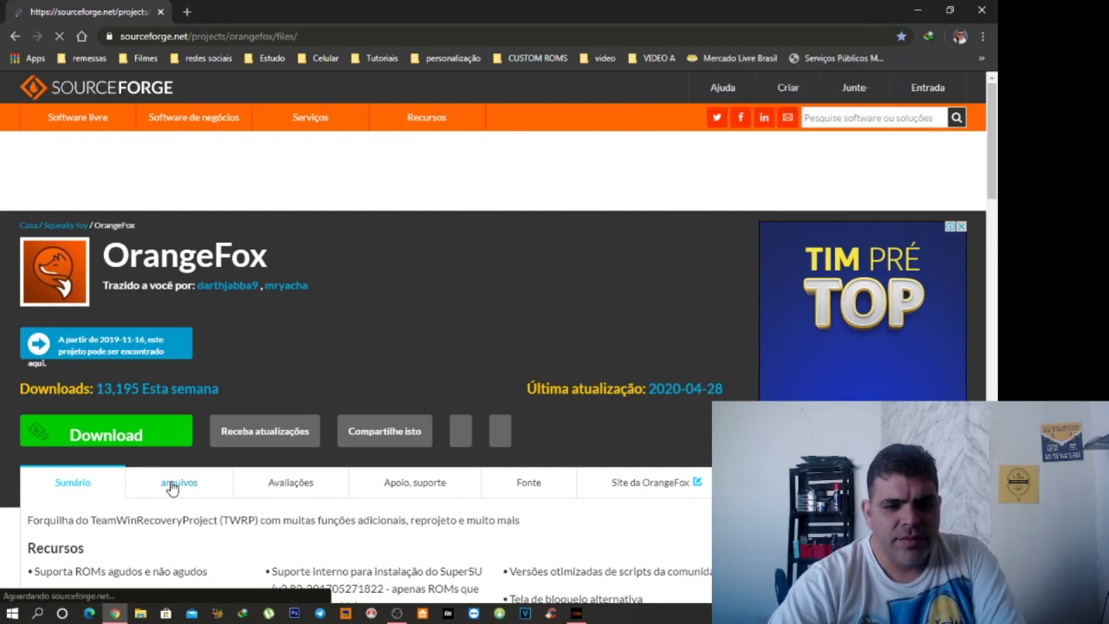
{"action": "scroll", "coordinate": [206, 457], "scroll_direction": "down", "scroll_amount": 3}
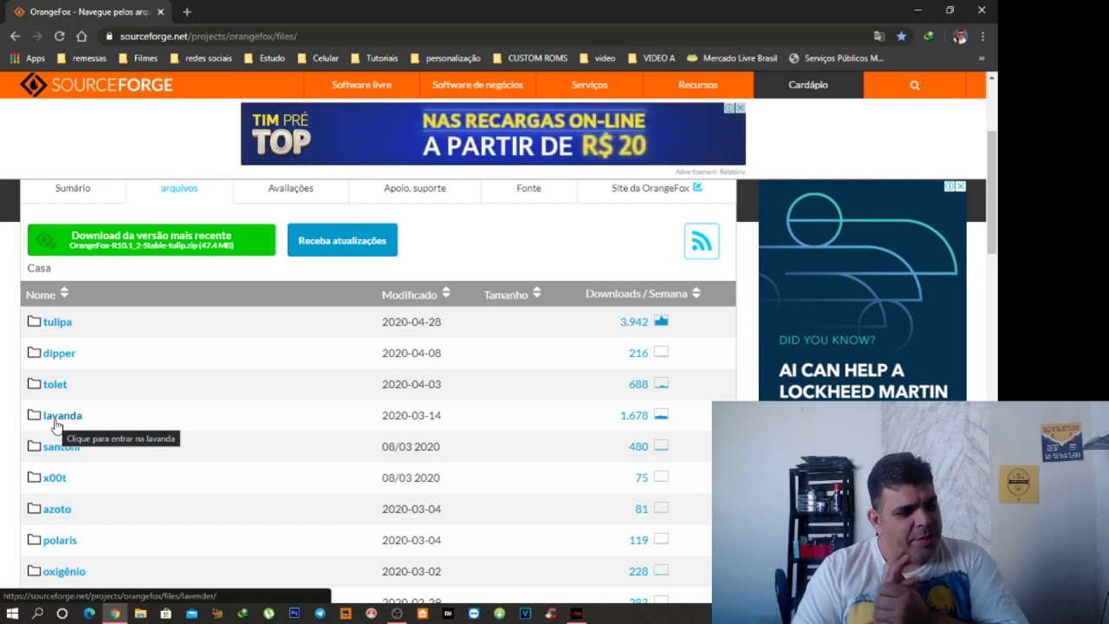
Download OrangeFox-R10.1_02-Stable-lavender.zip from the project's lavender (lavanda) folder
{"action": "left_click", "coordinate": [55, 421]}
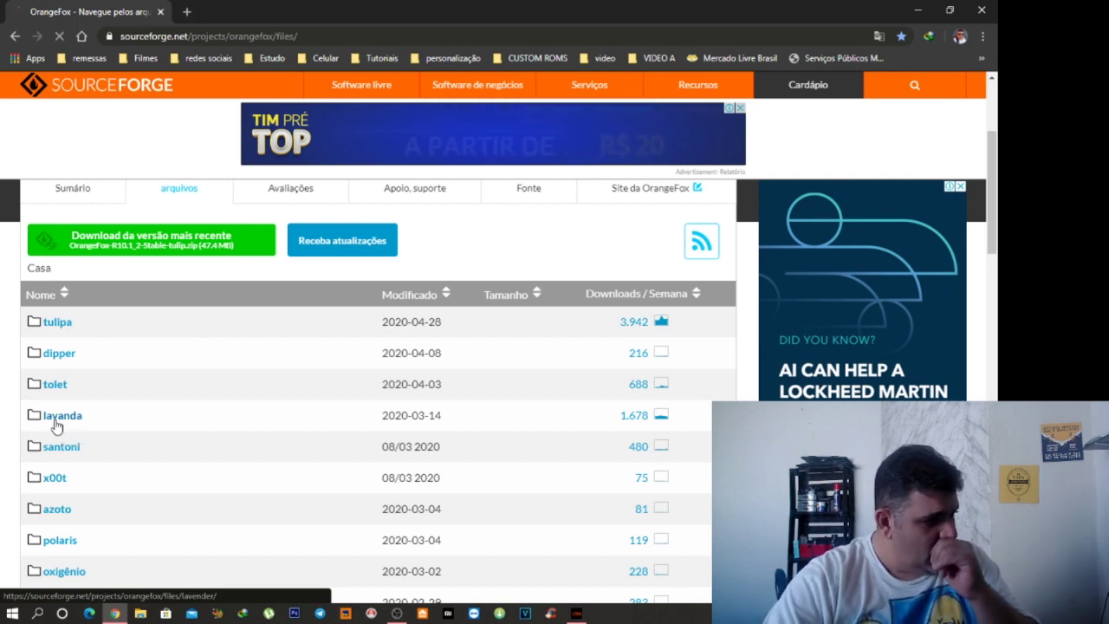
{"action": "scroll", "coordinate": [167, 413], "scroll_direction": "down", "scroll_amount": 2}
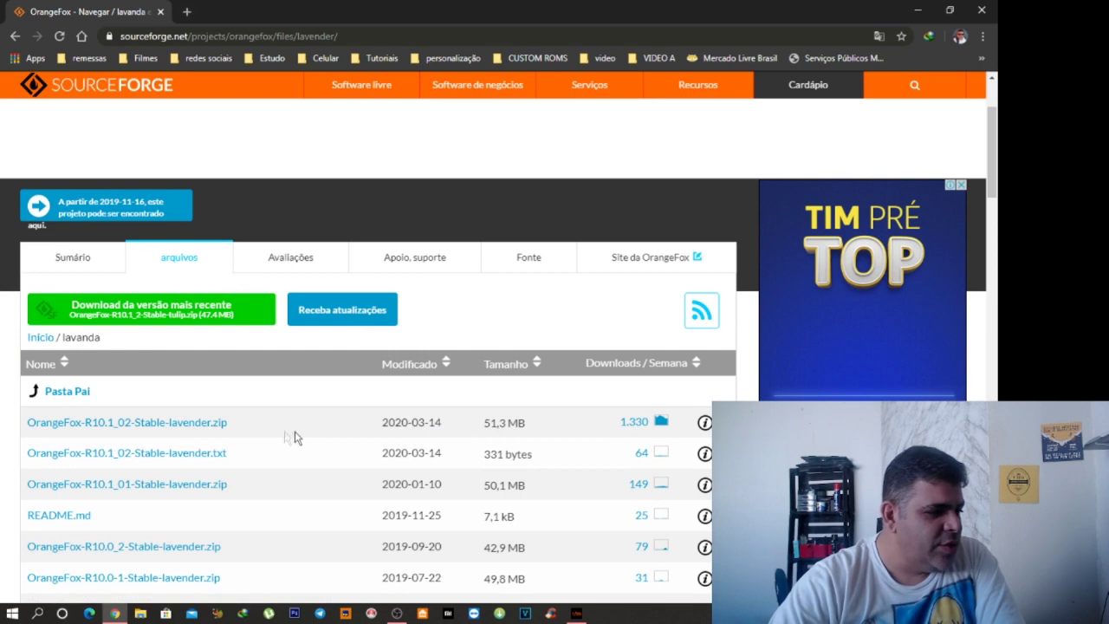
{"action": "left_click", "coordinate": [161, 424]}
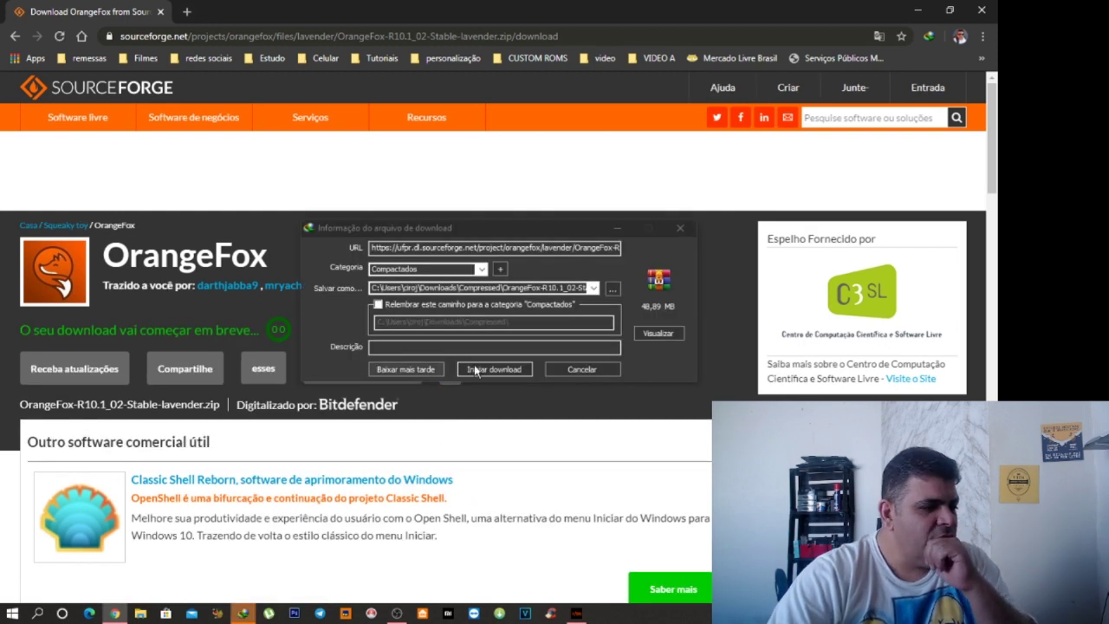
{"action": "left_click", "coordinate": [474, 370]}
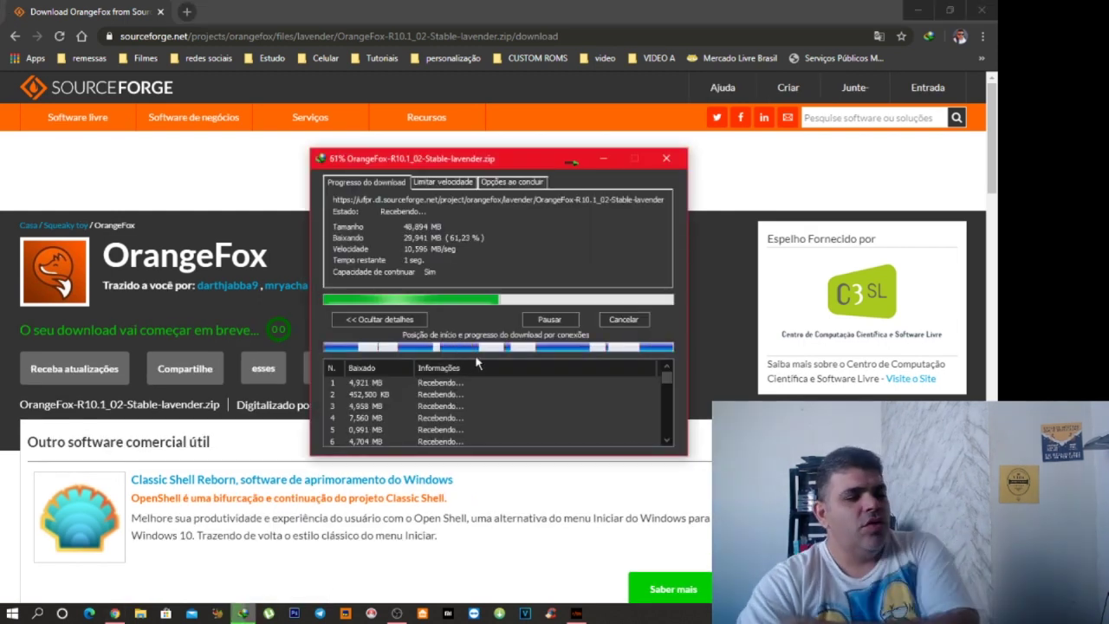
Copy the downloaded OrangeFox archive from the Compressed folder to the desktop and place it below the ROOT folder
{"action": "left_click", "coordinate": [524, 351]}
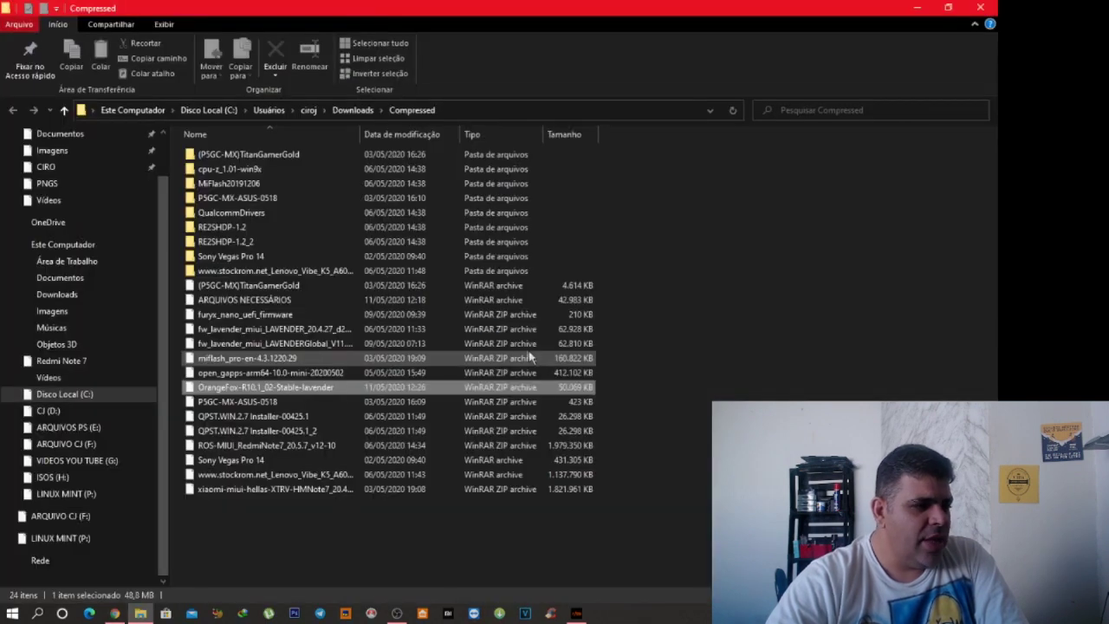
{"action": "left_click_drag", "start_coordinate": [221, 388], "coordinate": [71, 263]}
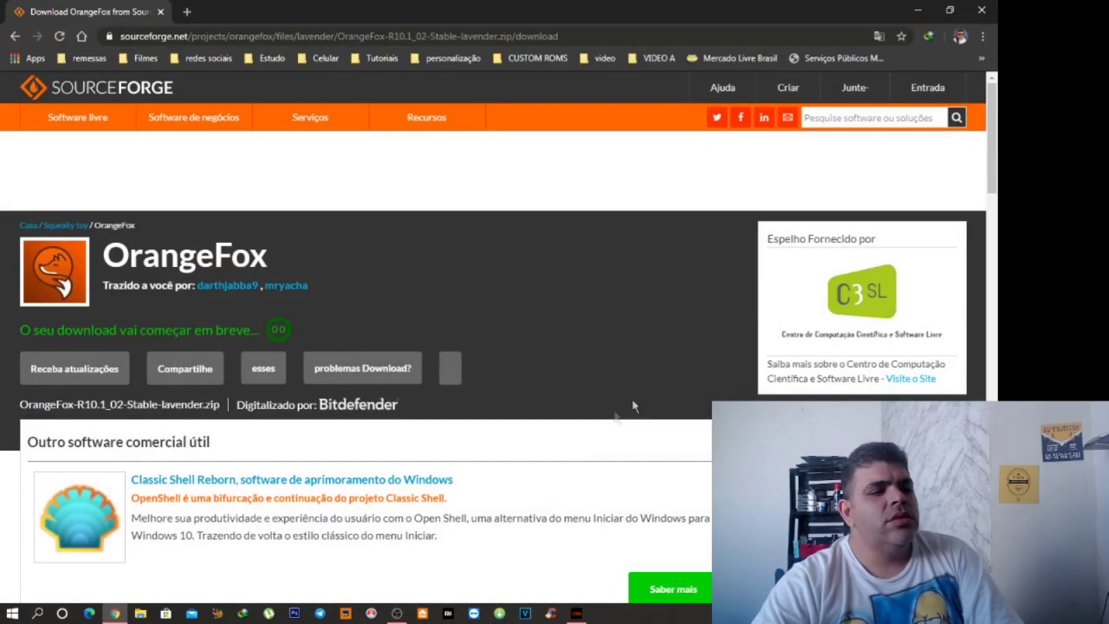
{"action": "left_click", "coordinate": [995, 7]}
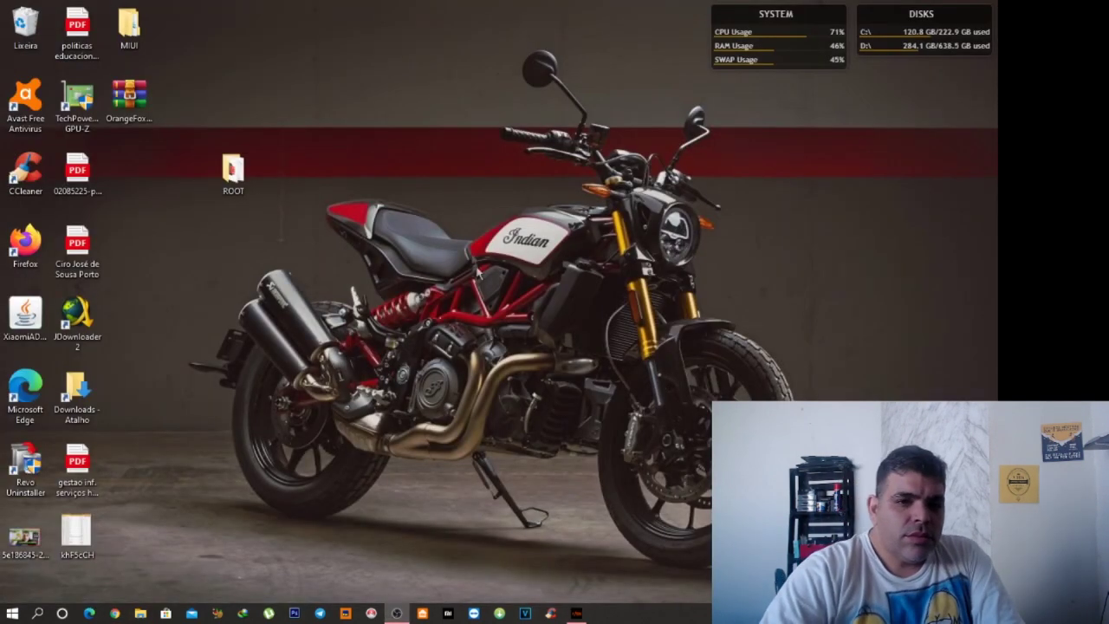
{"action": "left_click_drag", "start_coordinate": [131, 116], "coordinate": [258, 285]}
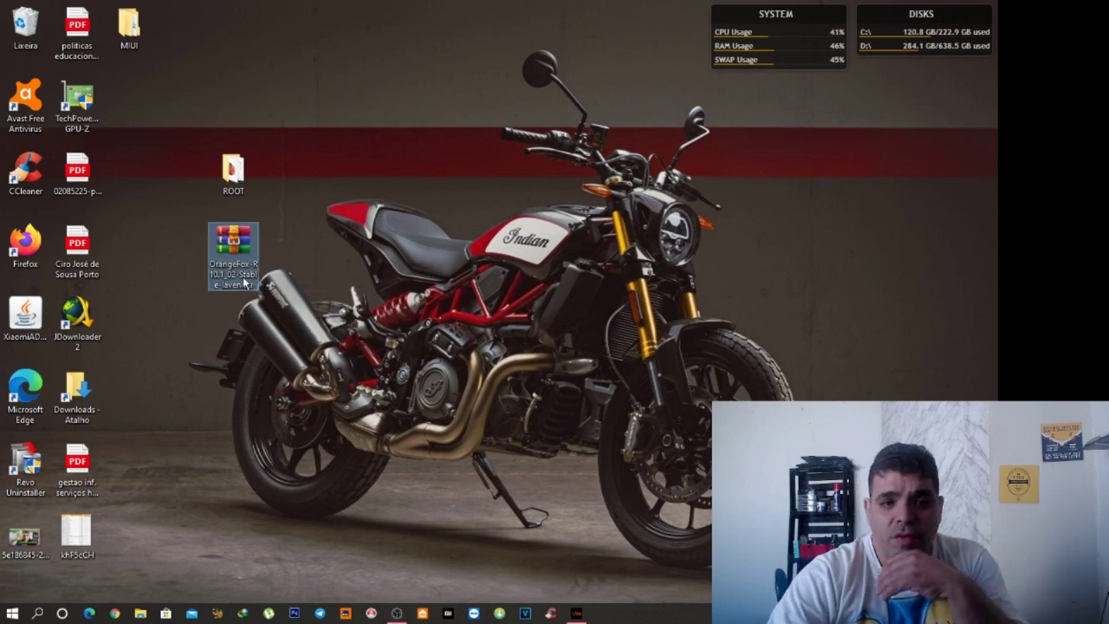
Extract the OrangeFox archive into a folder named after it and look through the extracted contents, including sdcard
{"action": "right_click", "coordinate": [244, 279]}
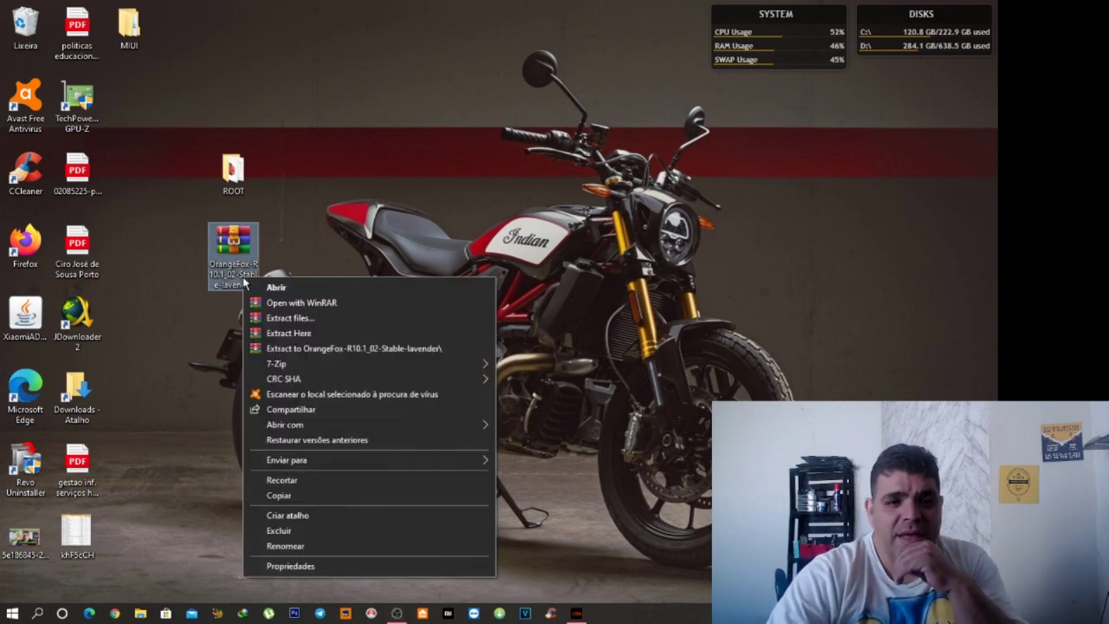
{"action": "left_click", "coordinate": [298, 348]}
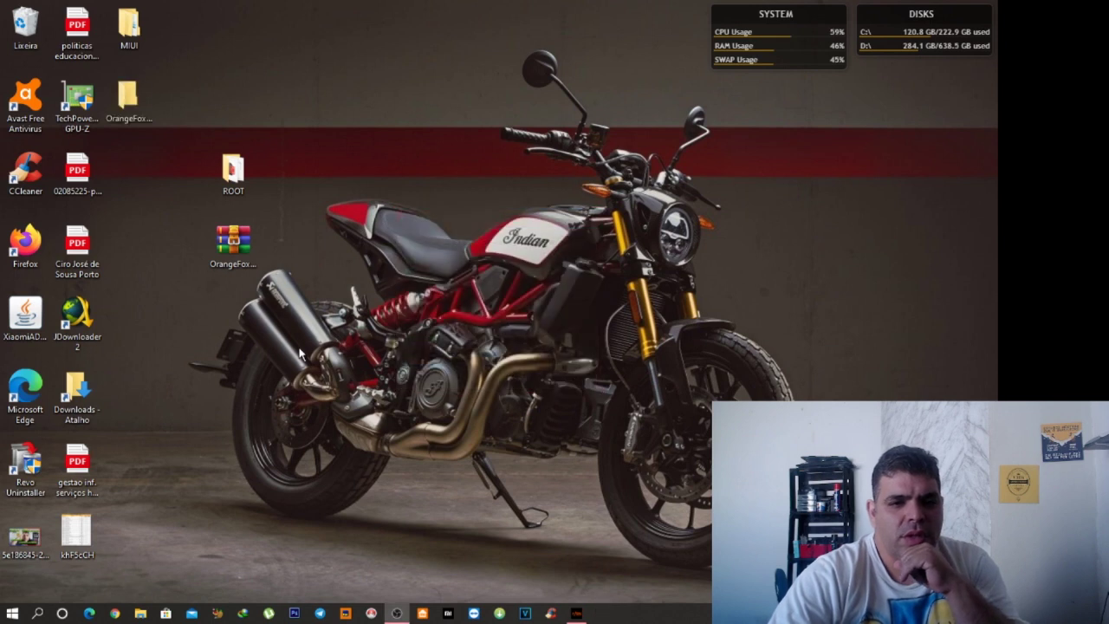
{"action": "double_click", "coordinate": [139, 112]}
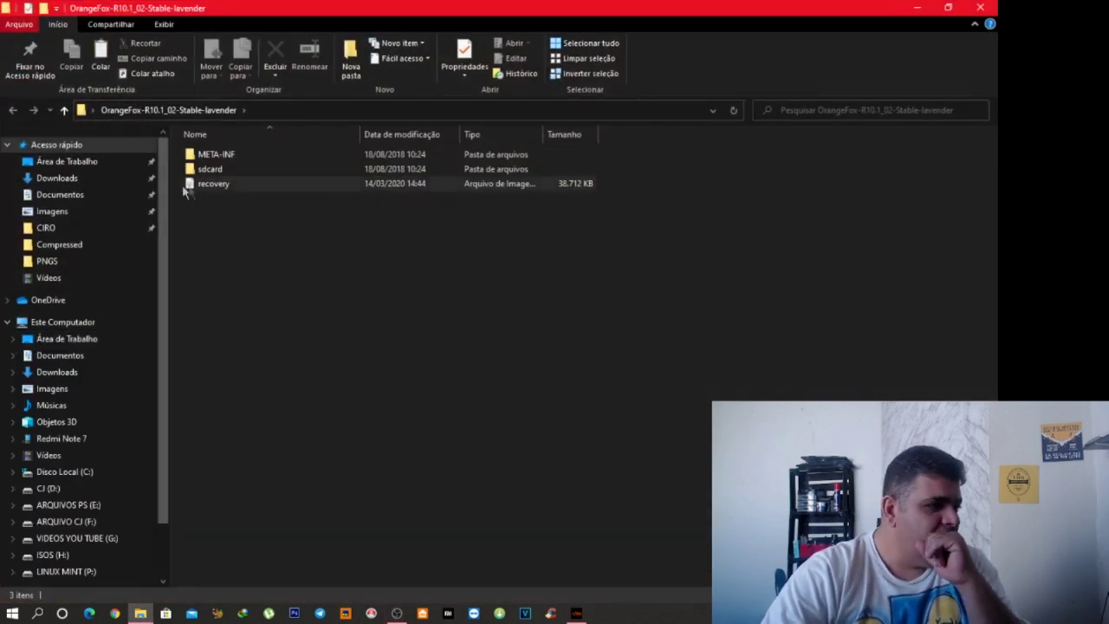
{"action": "left_click", "coordinate": [208, 184]}
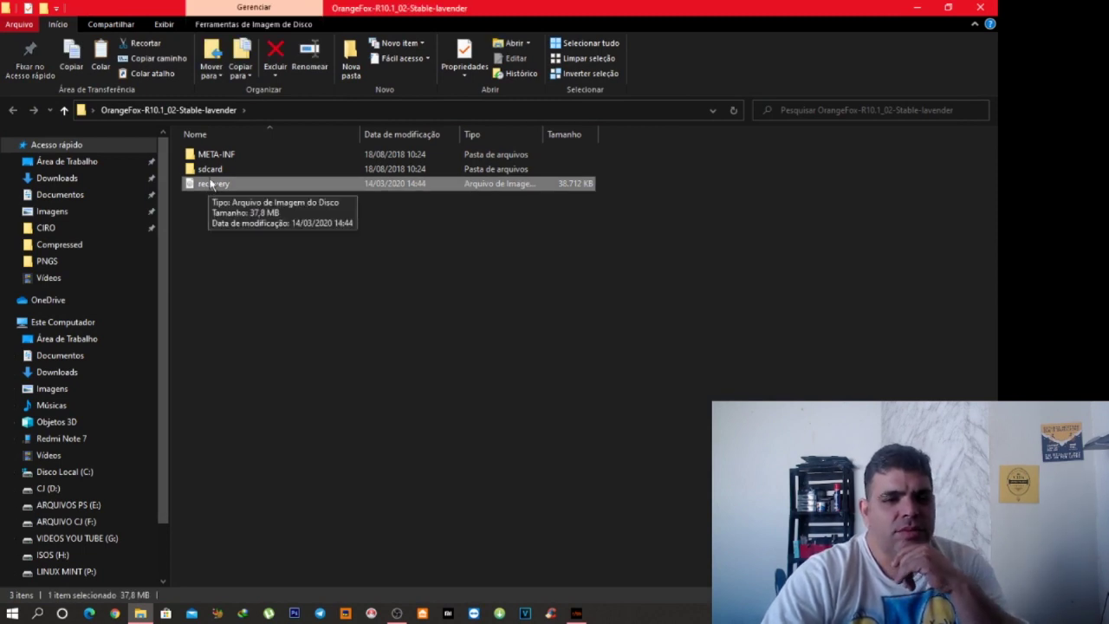
{"action": "double_click", "coordinate": [212, 169]}
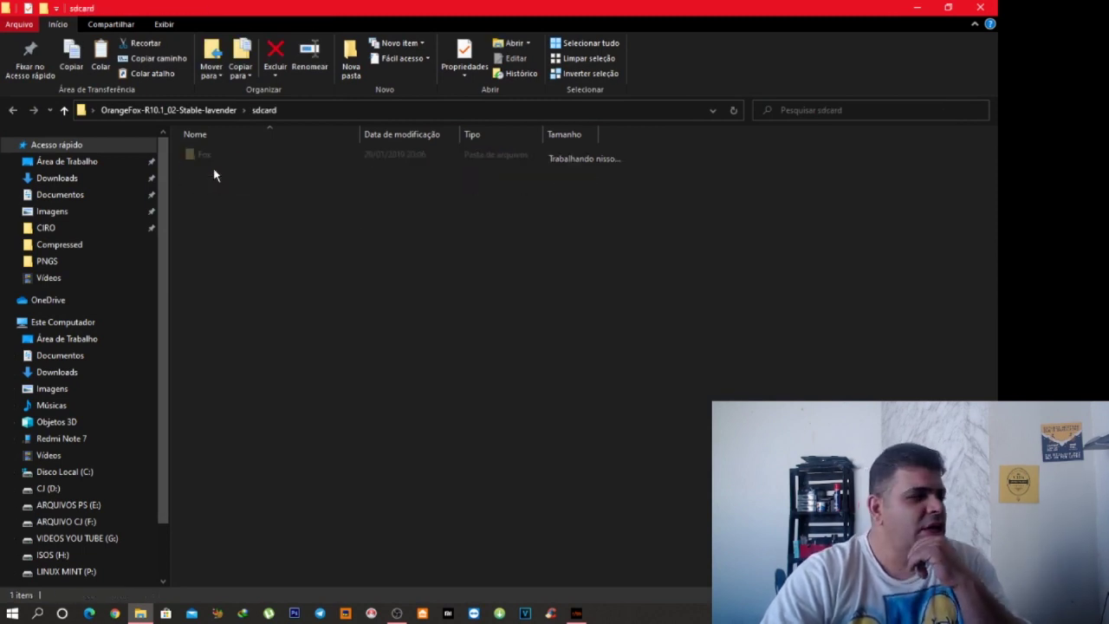
{"action": "left_click", "coordinate": [12, 110]}
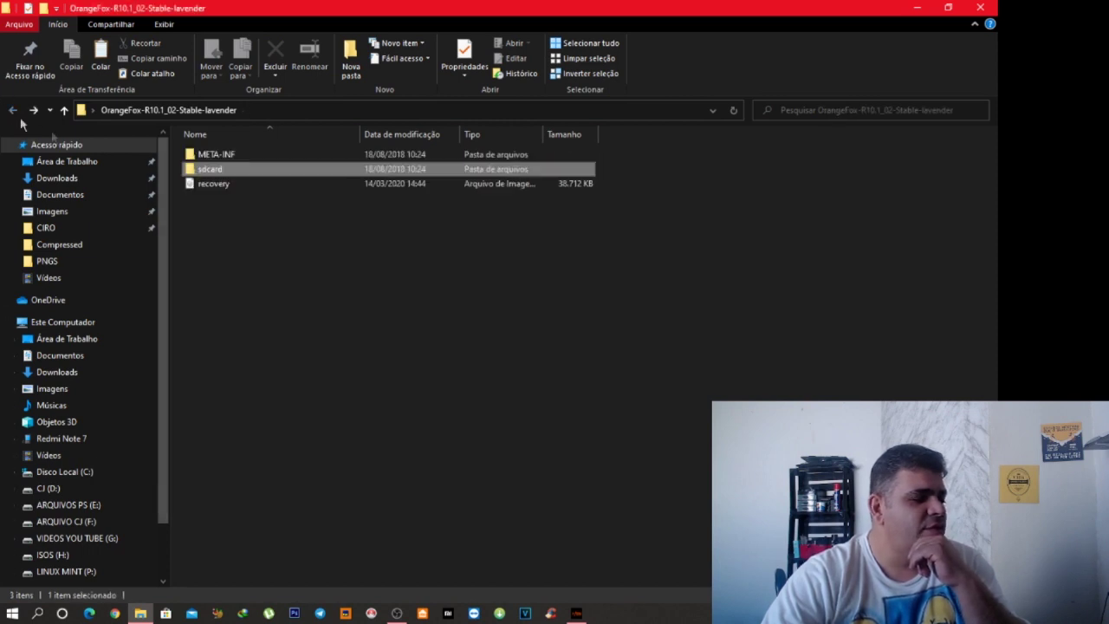
Copy the recovery image from the extracted OrangeFox folder into the ROOT folder on the desktop
{"action": "left_click", "coordinate": [211, 183]}
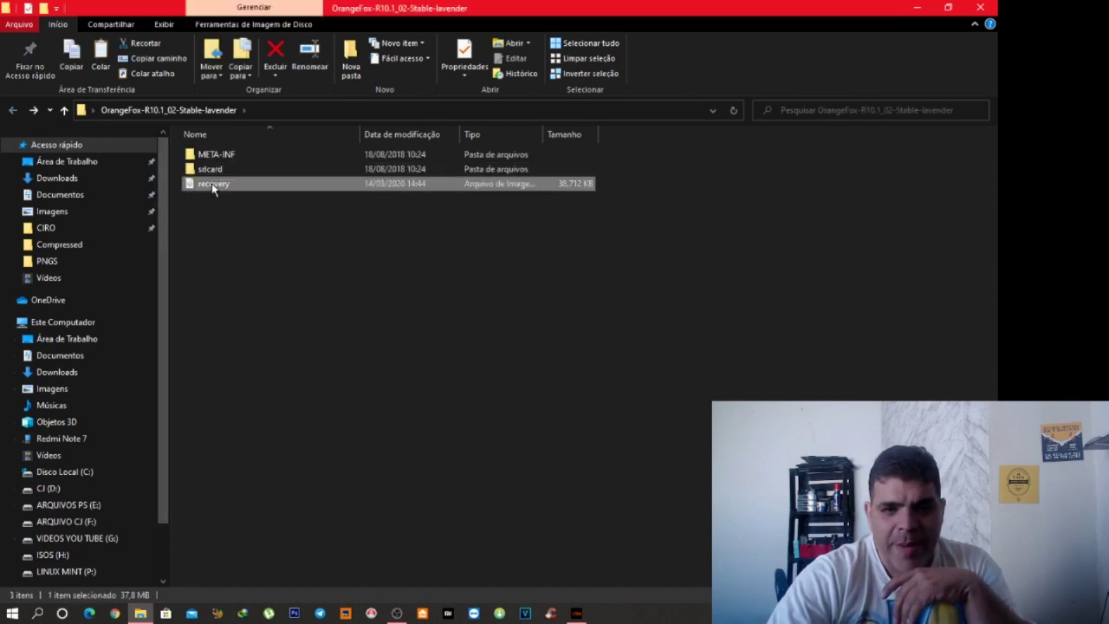
{"action": "right_click", "coordinate": [211, 183]}
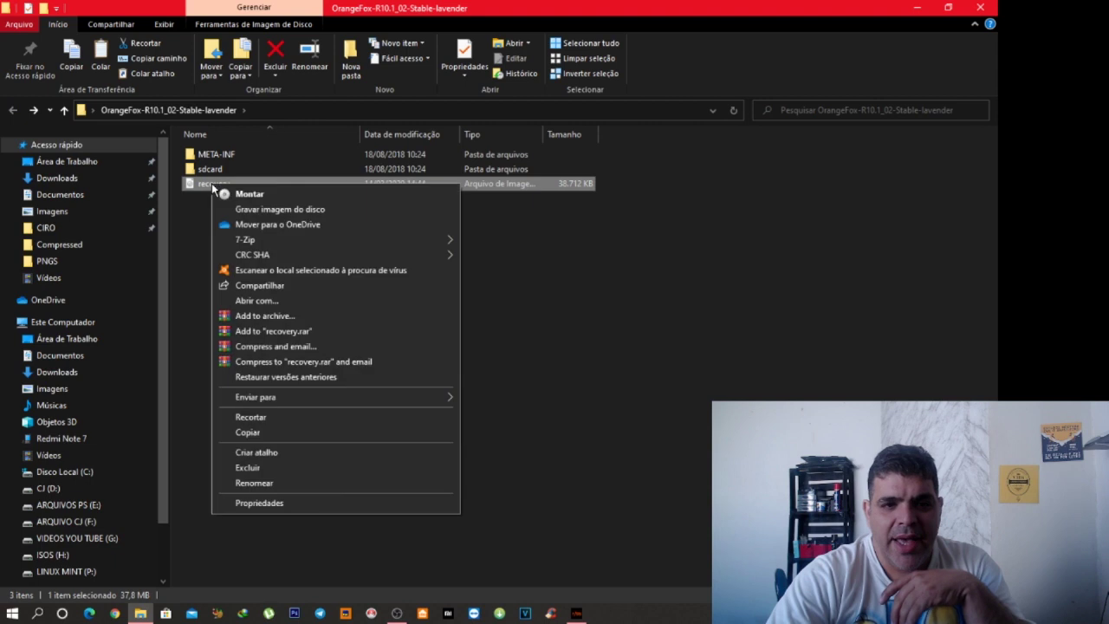
{"action": "left_click", "coordinate": [248, 435]}
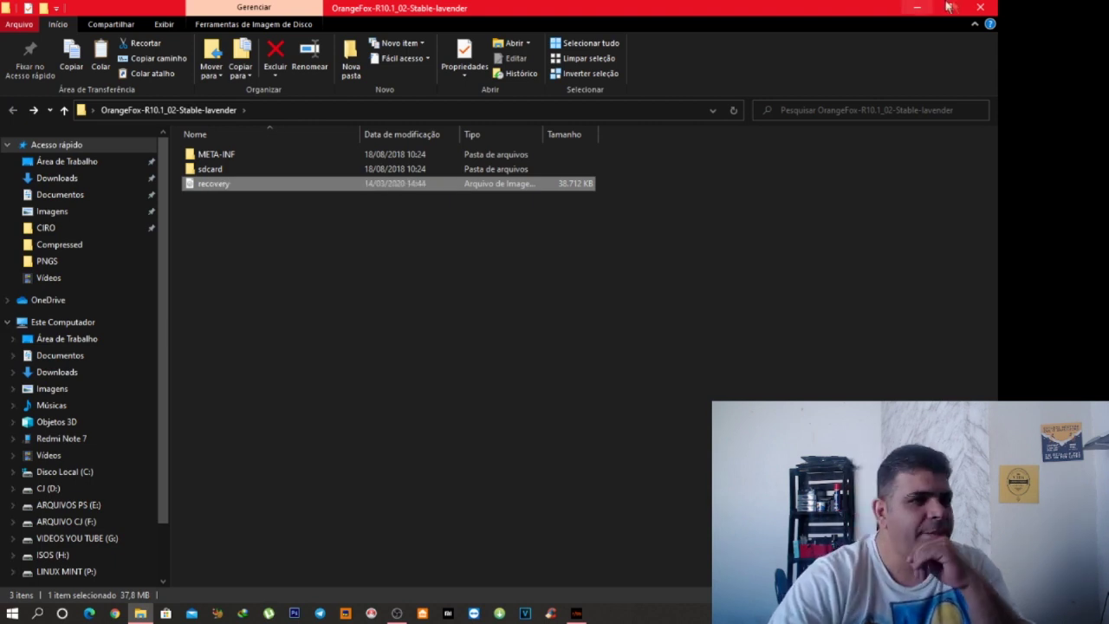
{"action": "left_click", "coordinate": [982, 8]}
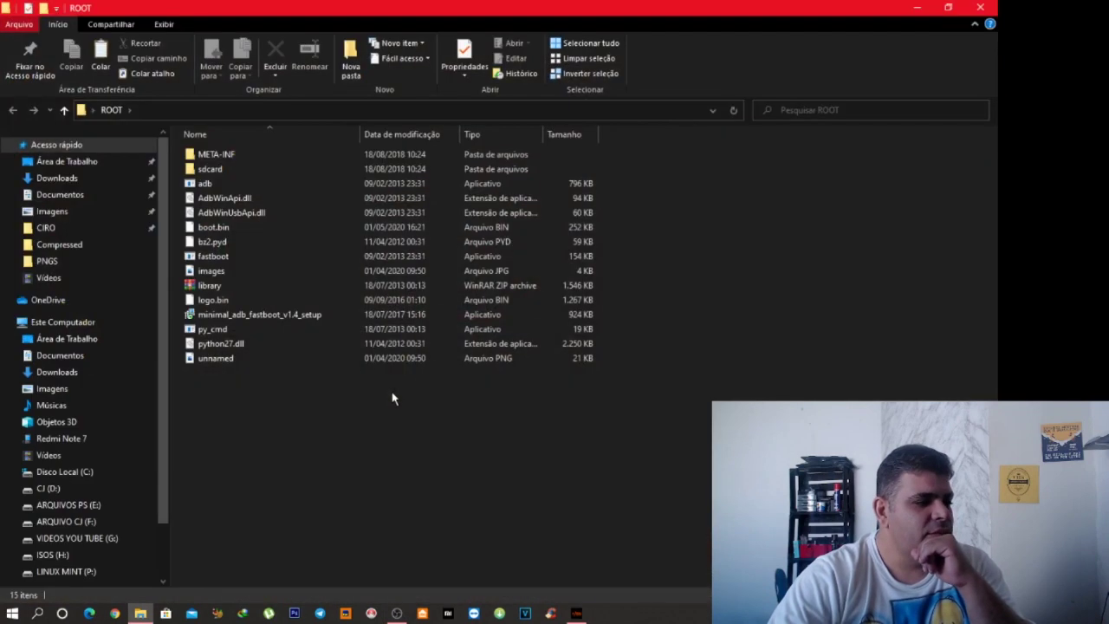
{"action": "right_click", "coordinate": [390, 394]}
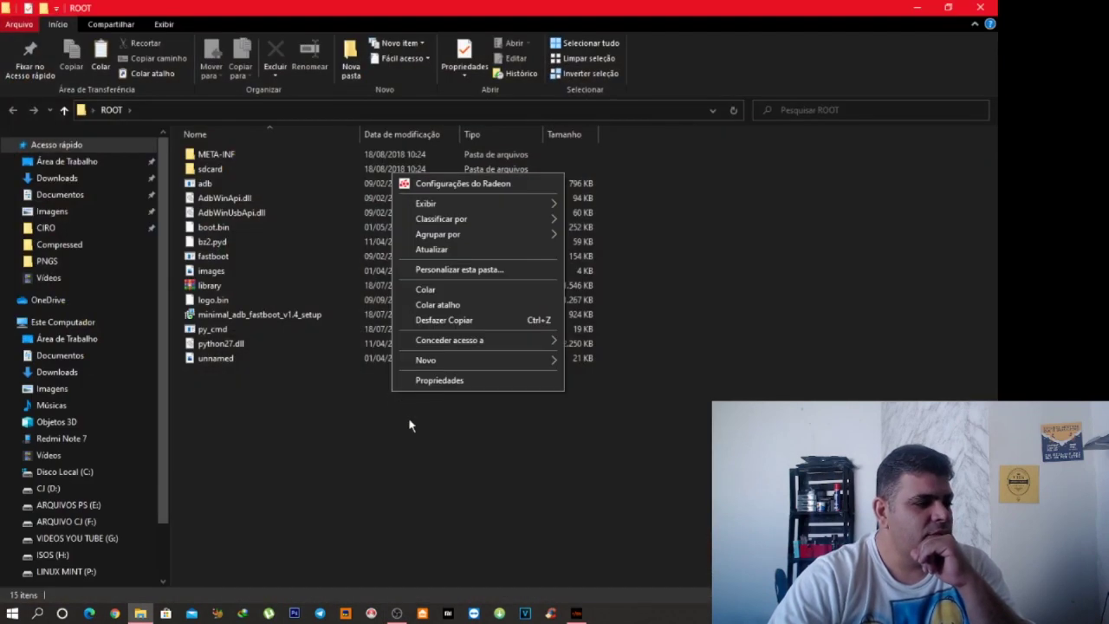
{"action": "left_click", "coordinate": [418, 289]}
{"action": "left_click", "coordinate": [448, 438]}
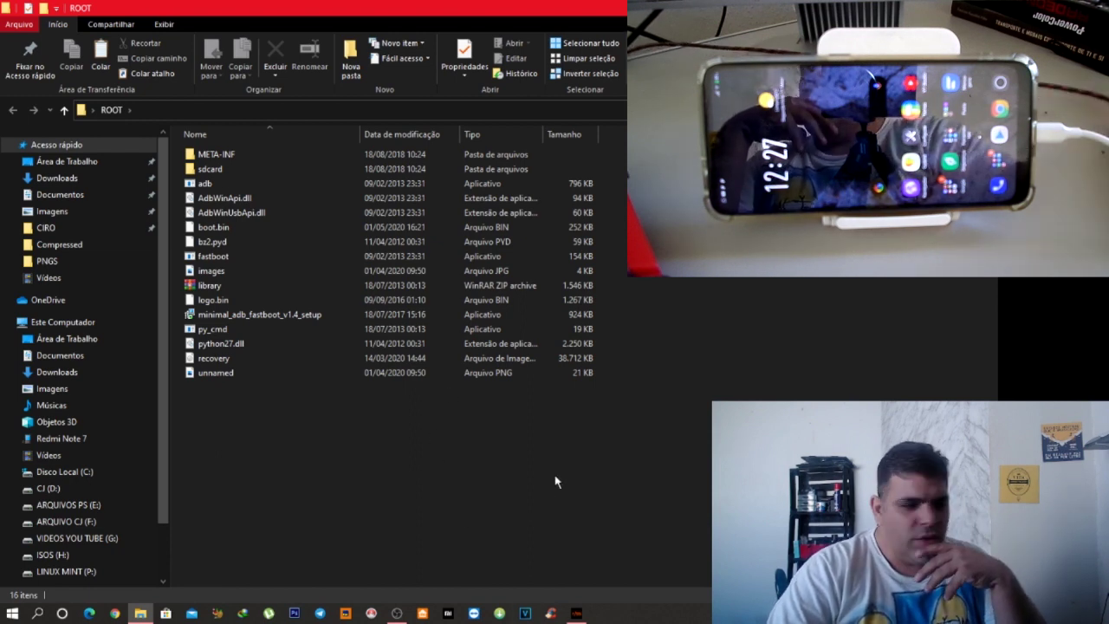
Switch to Xiaomi ADB/Fastboot Tools to check the connected phone's device info and available device commands, and close the program
{"action": "left_click", "coordinate": [565, 606]}
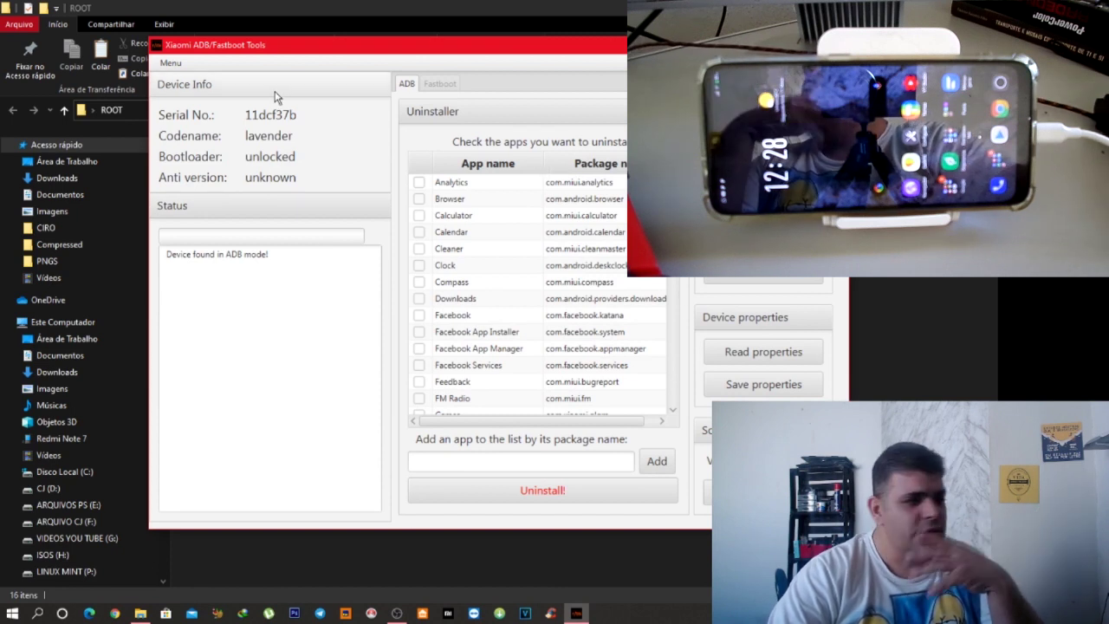
{"action": "left_click", "coordinate": [164, 64]}
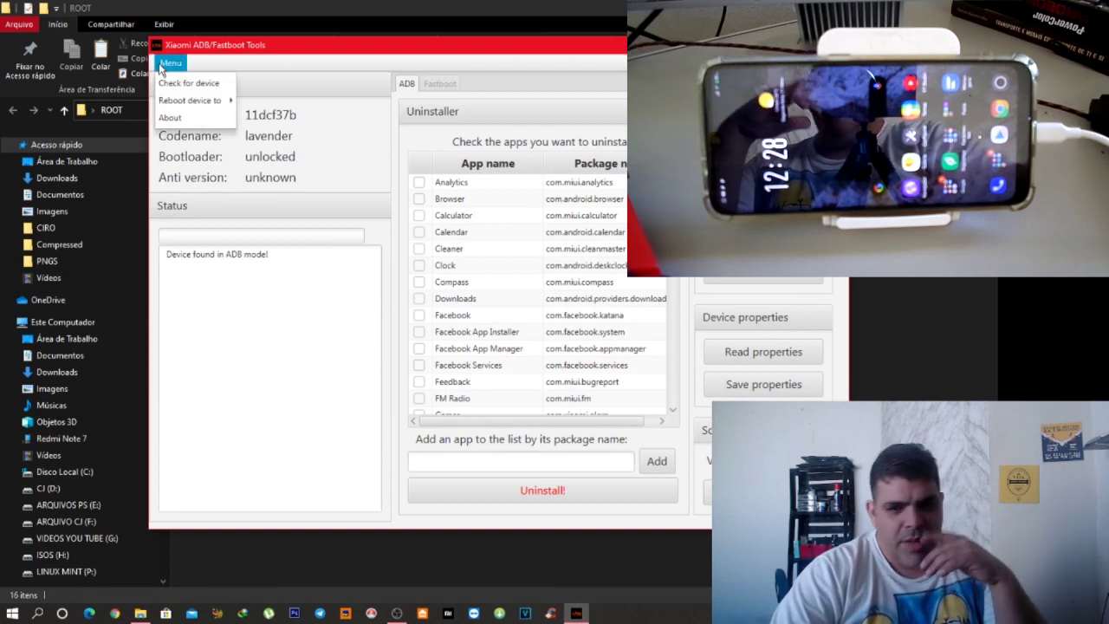
{"action": "key", "text": "alt+F4"}
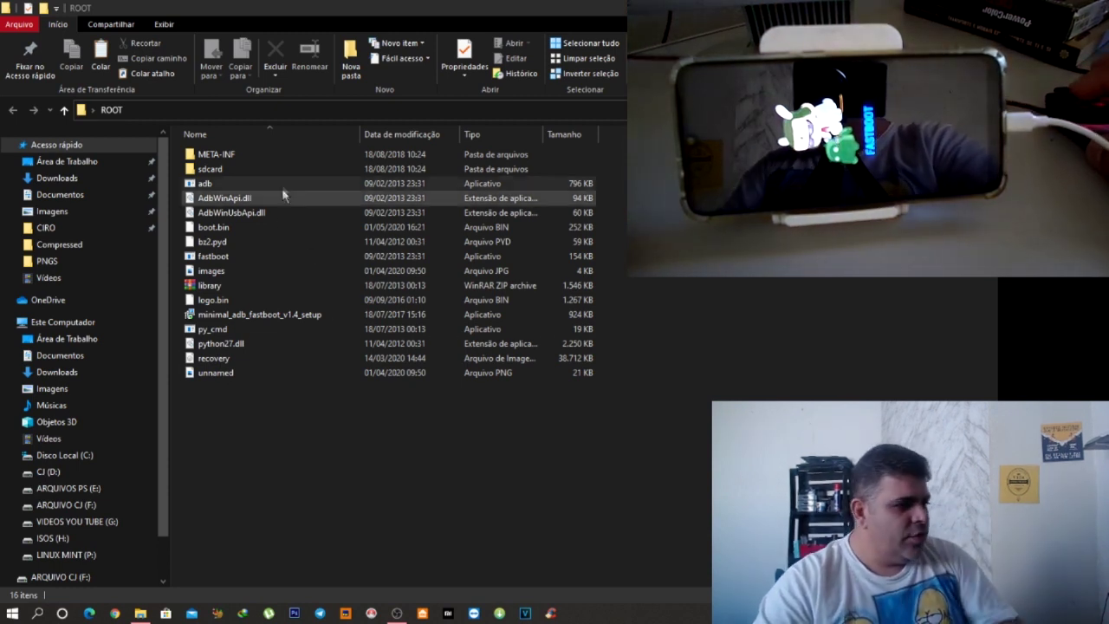
Open a command window in the ROOT folder and try to list connected devices with "fsatboot devices"
{"action": "right_click", "coordinate": [206, 416]}
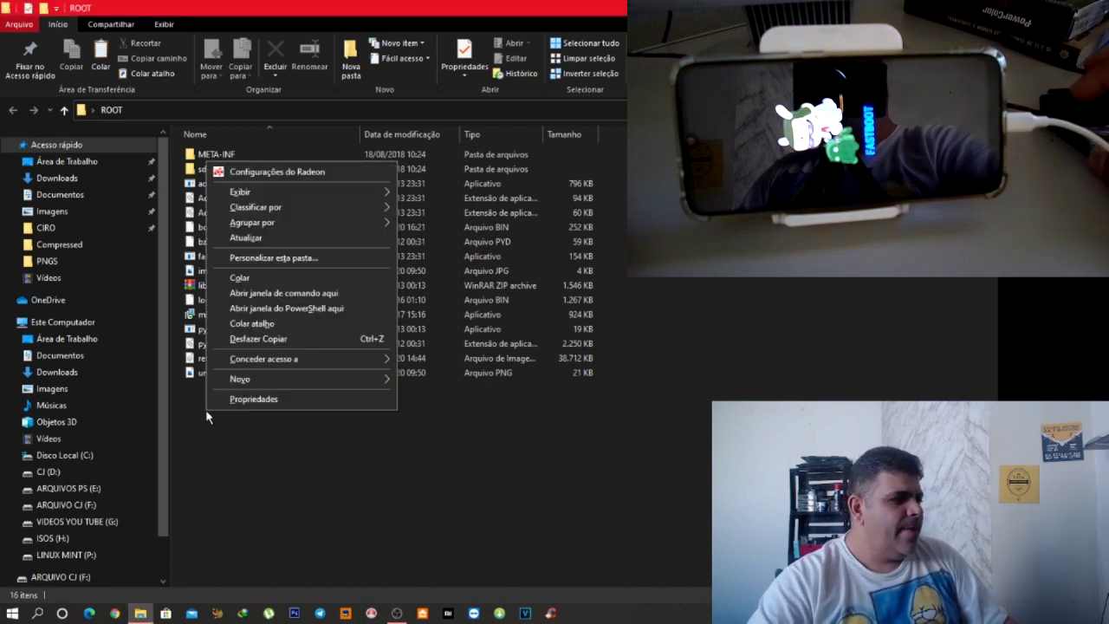
{"action": "left_click", "coordinate": [289, 296]}
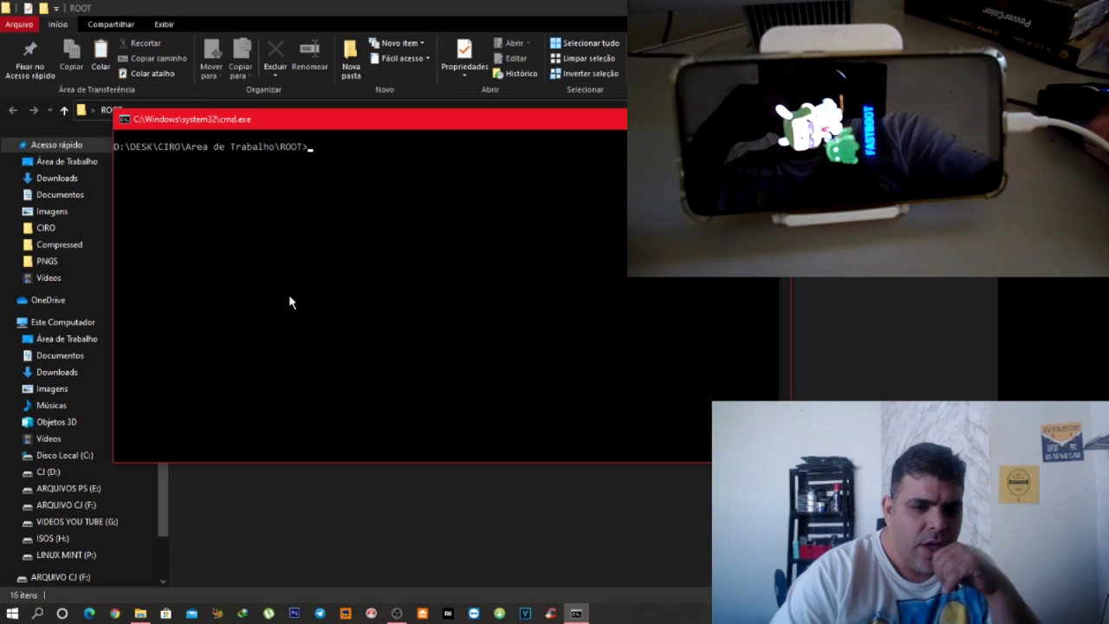
{"action": "left_click_drag", "start_coordinate": [271, 123], "coordinate": [164, 38]}
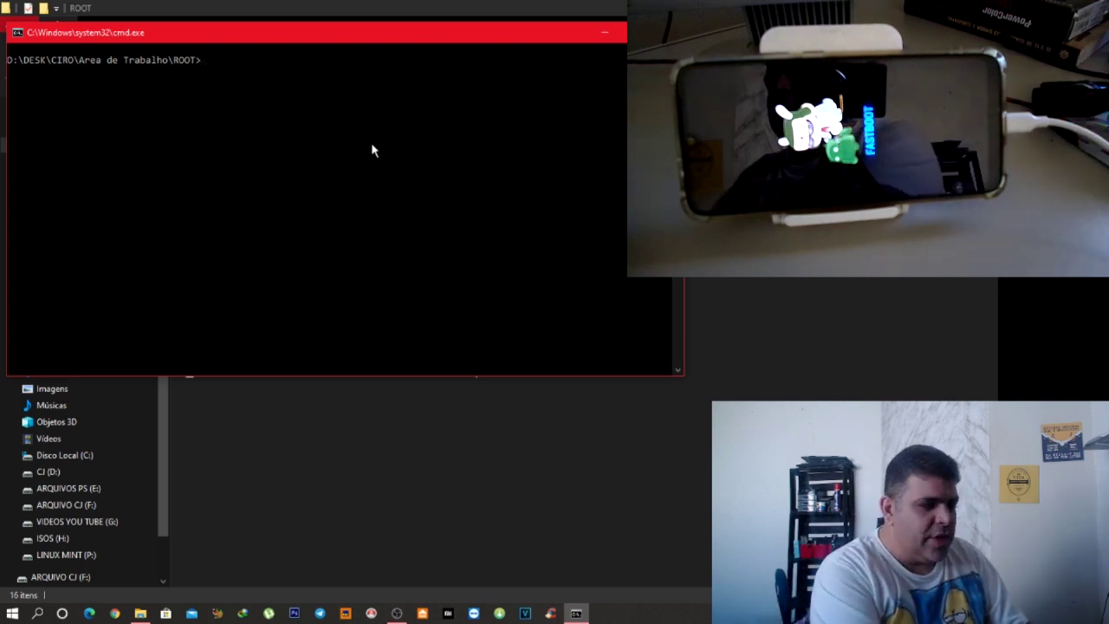
{"action": "type", "text": "fsatboot "}
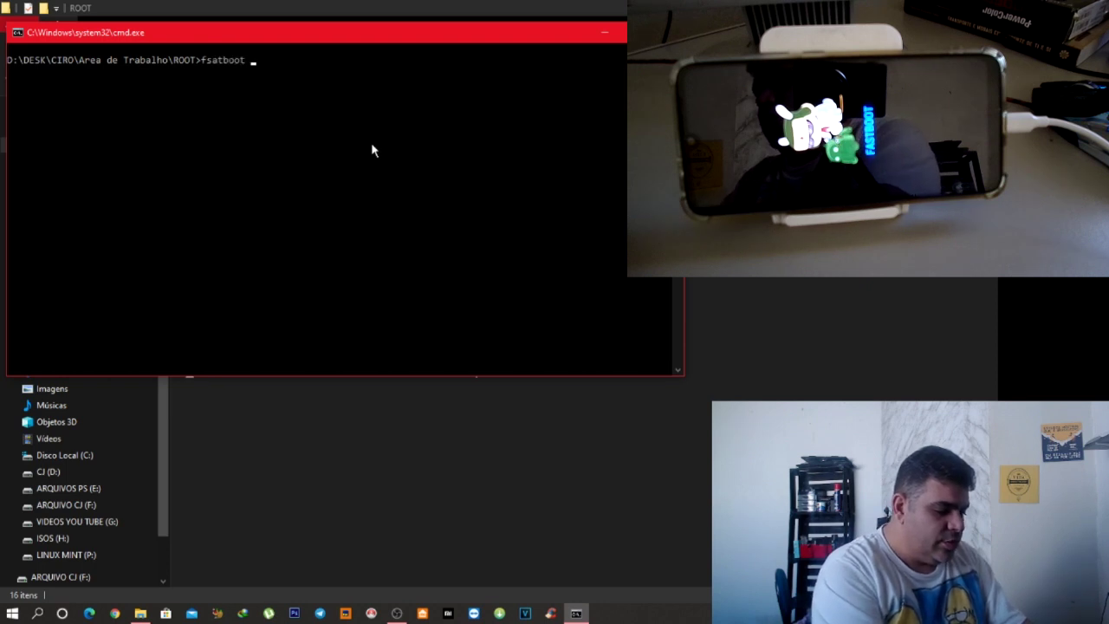
{"action": "type", "text": "devices"}
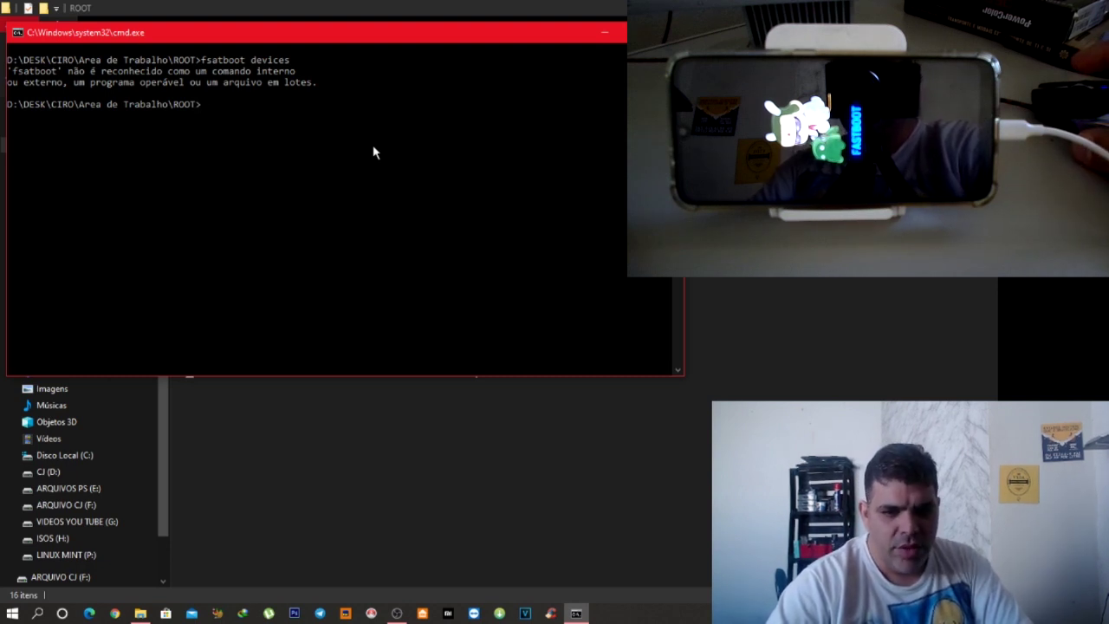
Install Minimal ADB and Fastboot from minimal_adb_fastboot_v1.4_setup in the ROOT folder, keeping the default destination and Start Menu folder
{"action": "left_click", "coordinate": [195, 591]}
{"action": "double_click", "coordinate": [263, 317]}
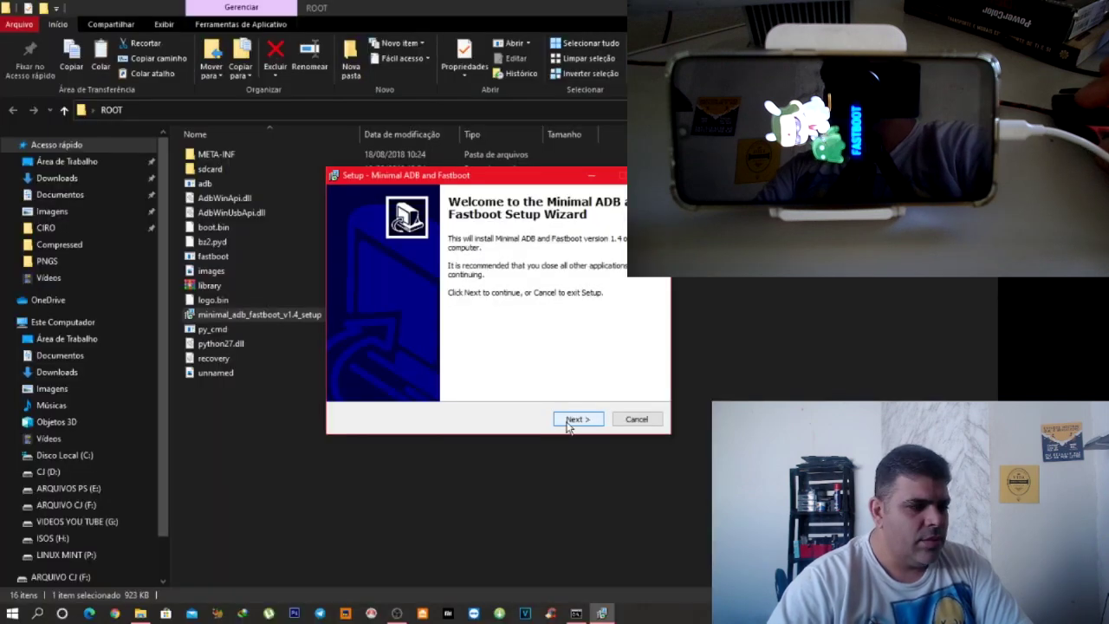
{"action": "left_click", "coordinate": [577, 420]}
{"action": "left_click", "coordinate": [576, 419]}
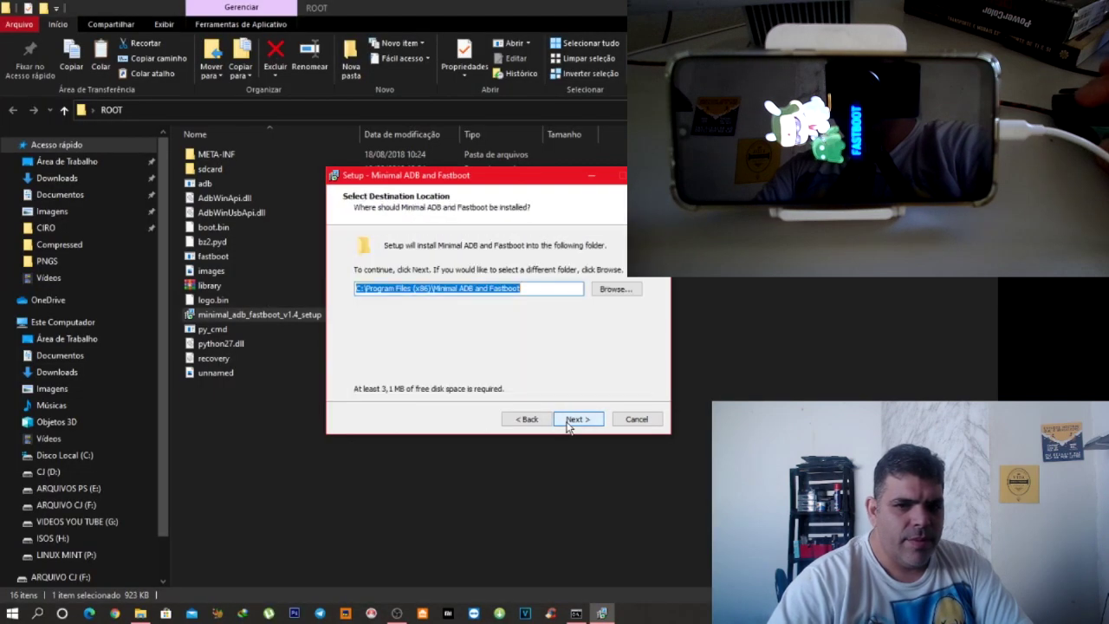
{"action": "left_click", "coordinate": [577, 419]}
{"action": "left_click", "coordinate": [577, 420]}
{"action": "left_click", "coordinate": [577, 420]}
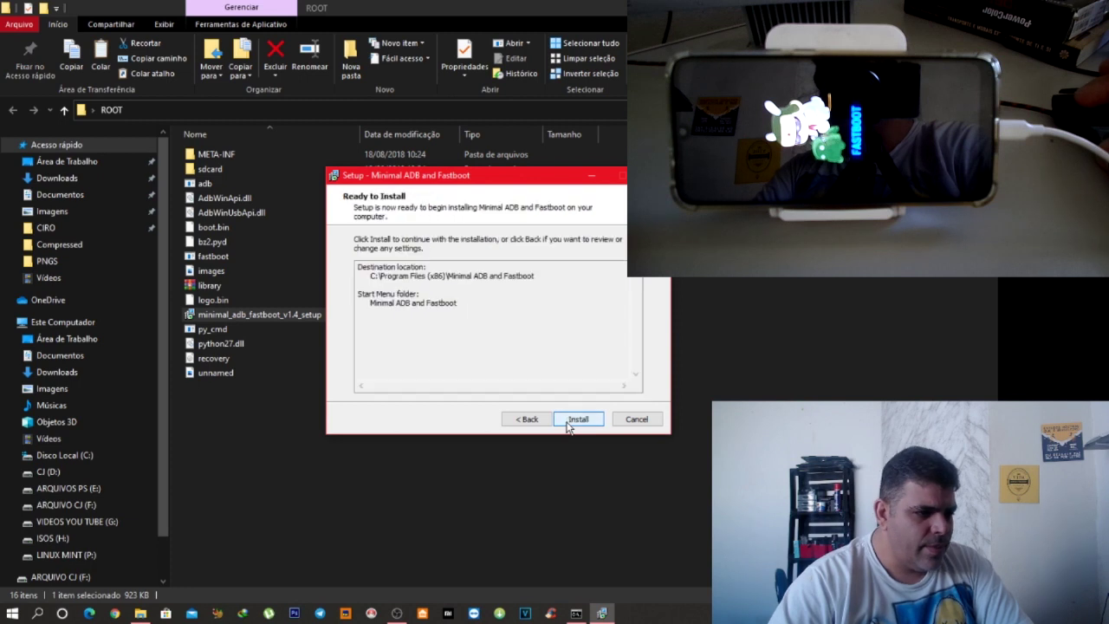
{"action": "left_click", "coordinate": [577, 419]}
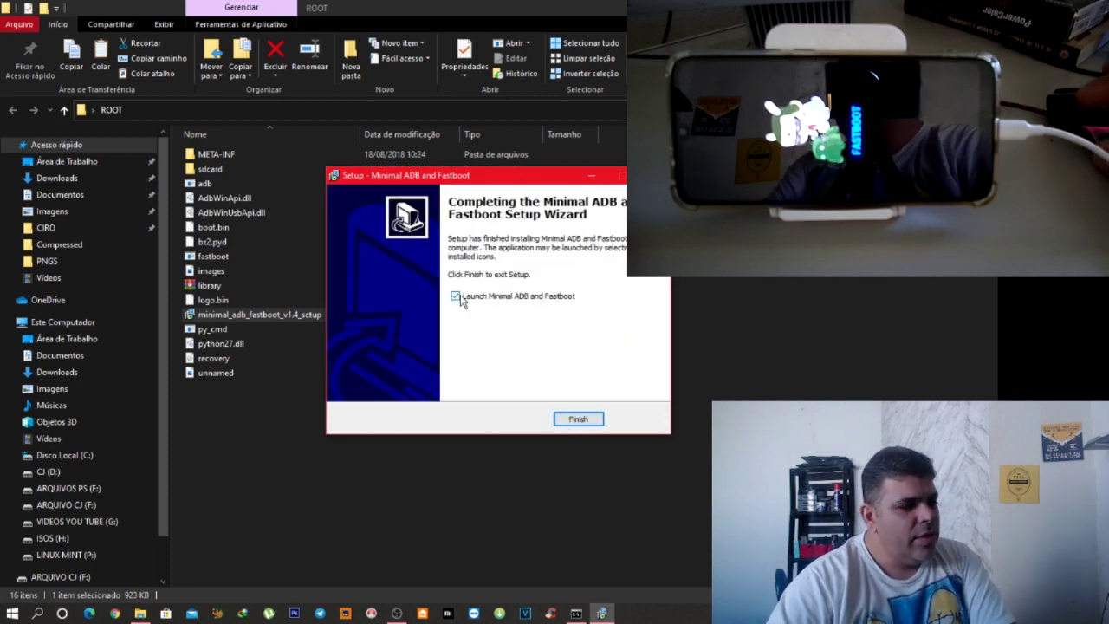
{"action": "left_click", "coordinate": [581, 418]}
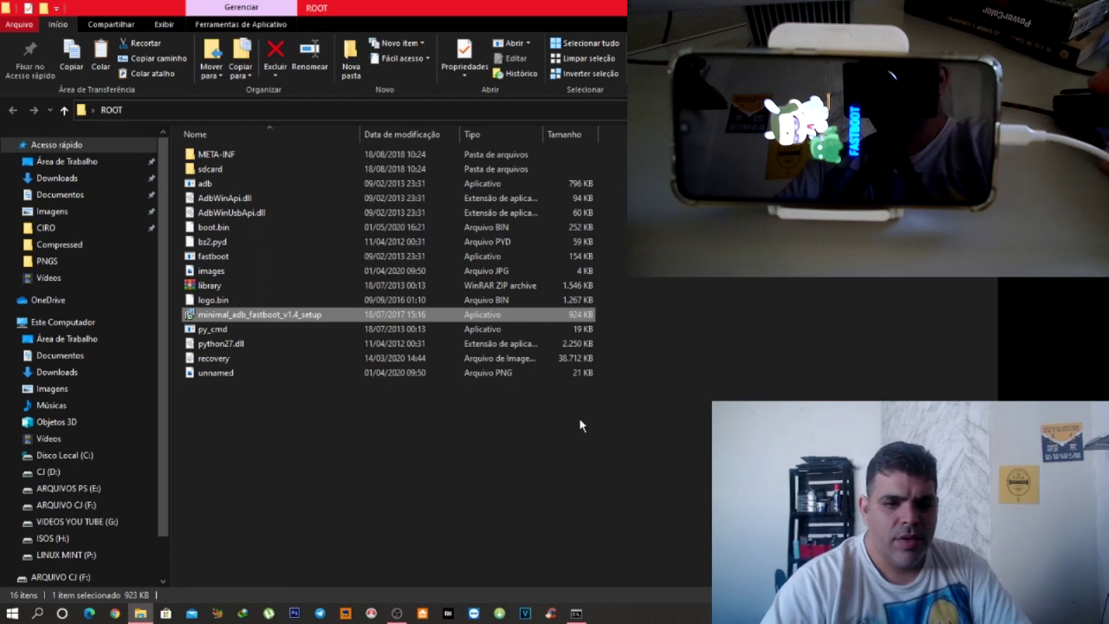
Return to the command window in the ROOT folder and list connected devices with "fastboot devices"
{"action": "left_click", "coordinate": [576, 614]}
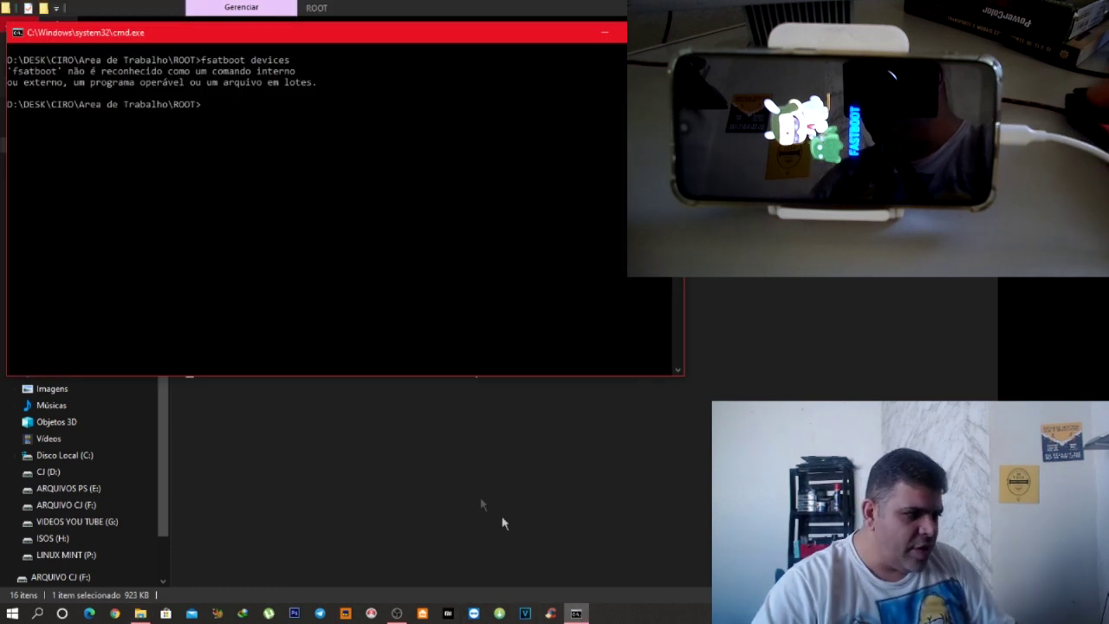
{"action": "type", "text": "fast"}
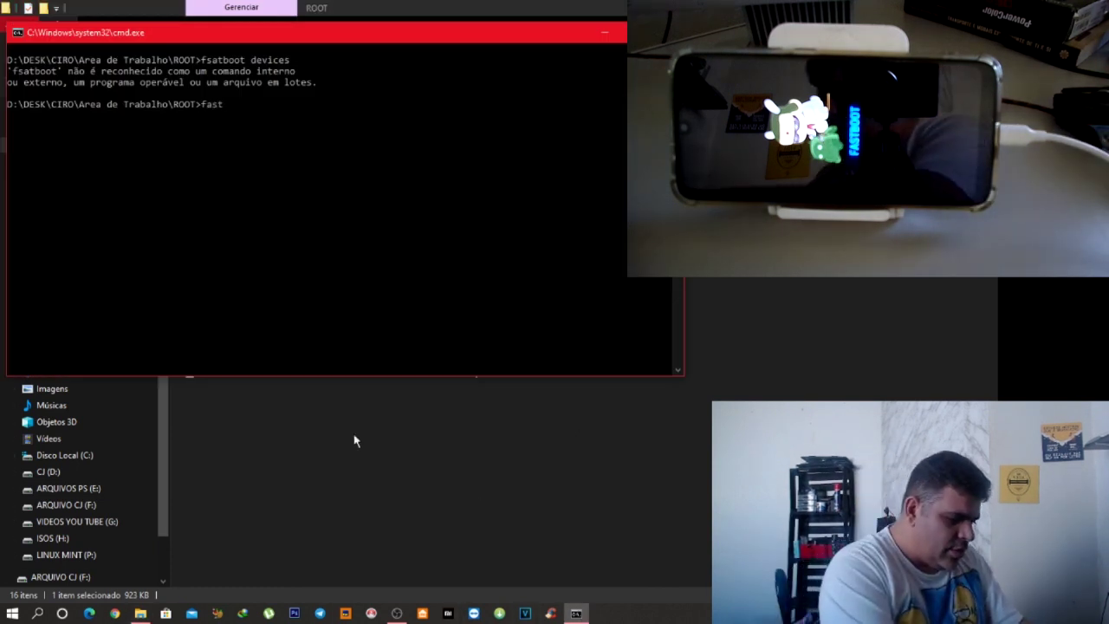
{"action": "type", "text": "bb"}
{"action": "key", "text": "BackSpace"}
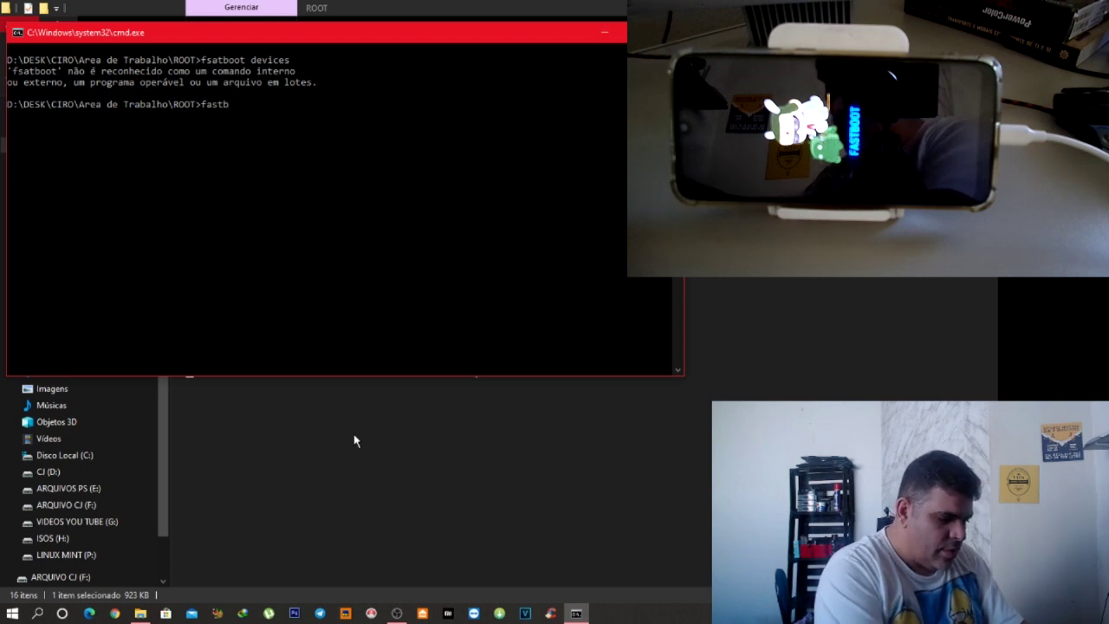
{"action": "type", "text": "oot device"}
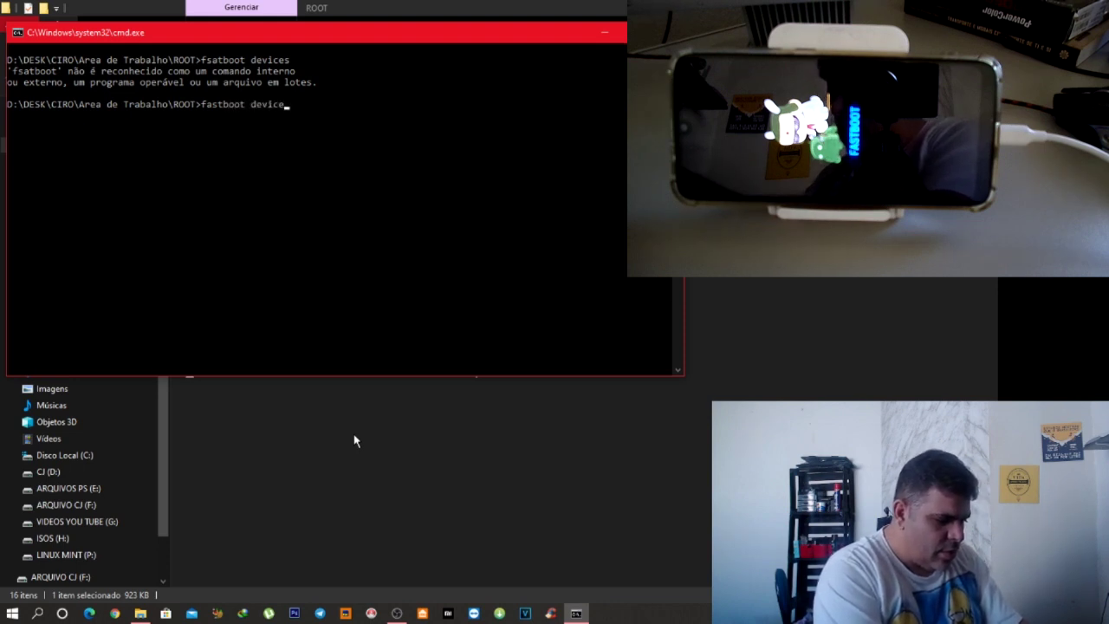
{"action": "type", "text": "s"}
{"action": "key", "text": "Return"}
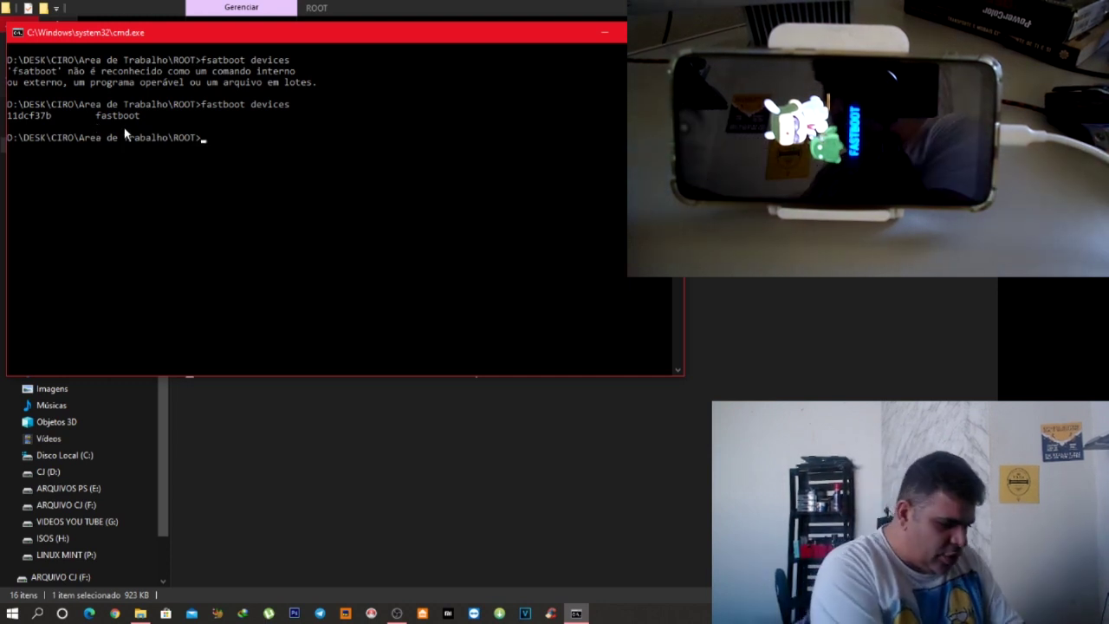
Enter the beginning of the flashing command, "fastboot flash recovery", without running it
{"action": "type", "text": "a"}
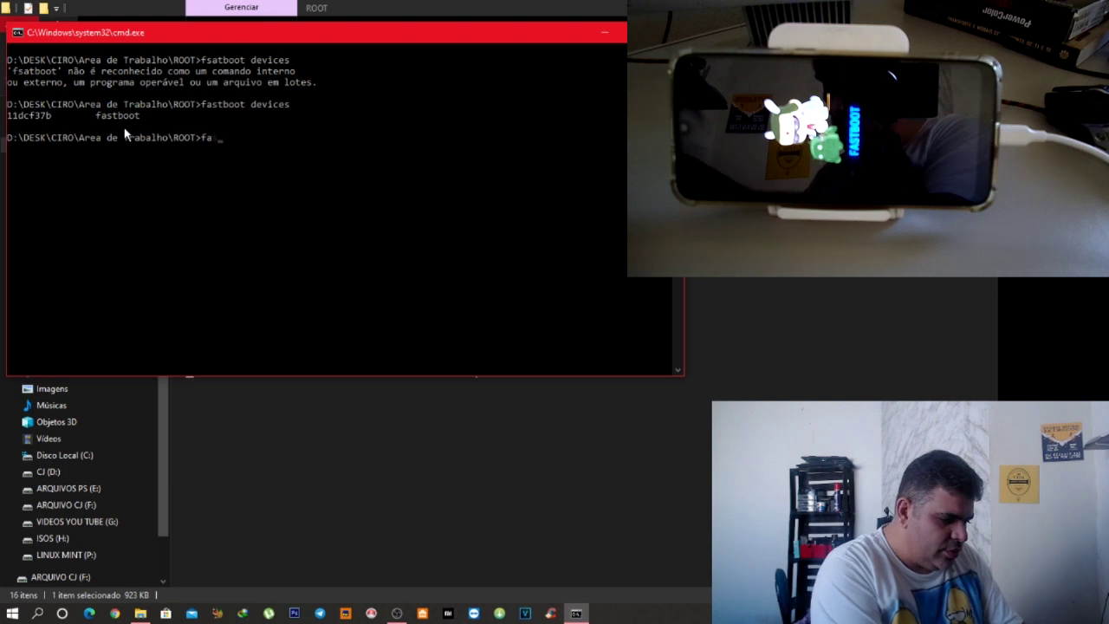
{"action": "type", "text": "xtboot flasj"}
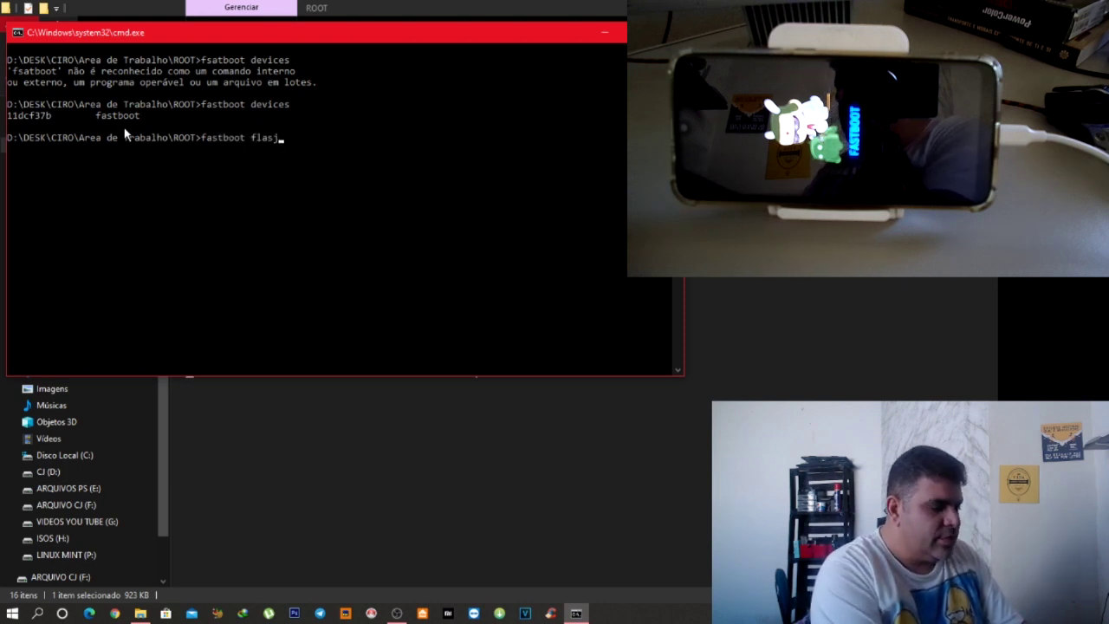
{"action": "key", "text": "BackSpace"}
{"action": "type", "text": "h re"}
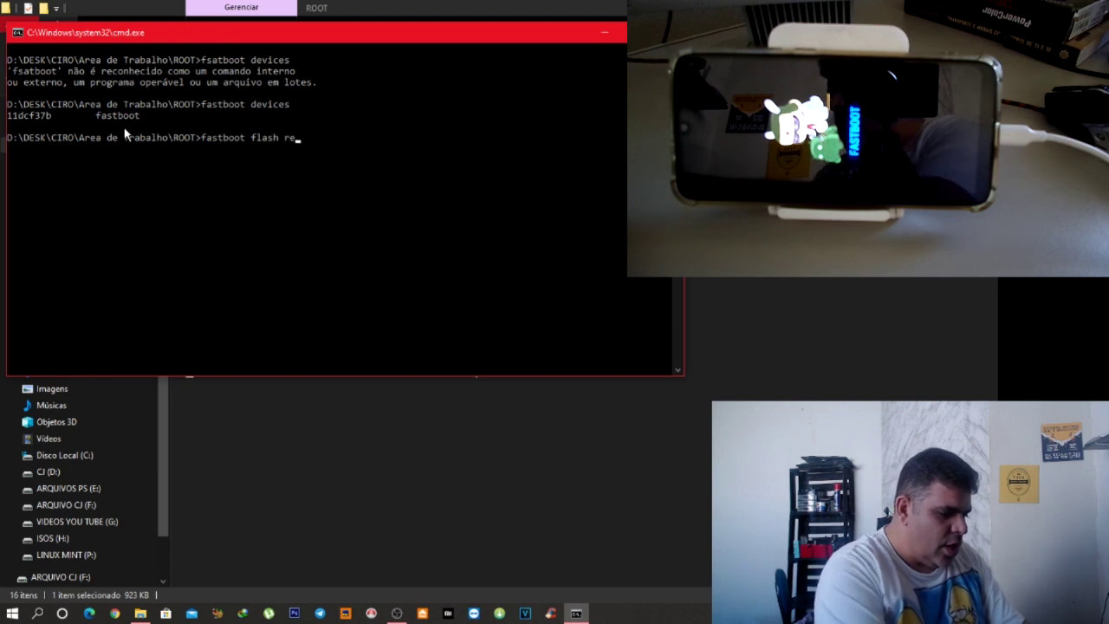
{"action": "type", "text": "covery"}
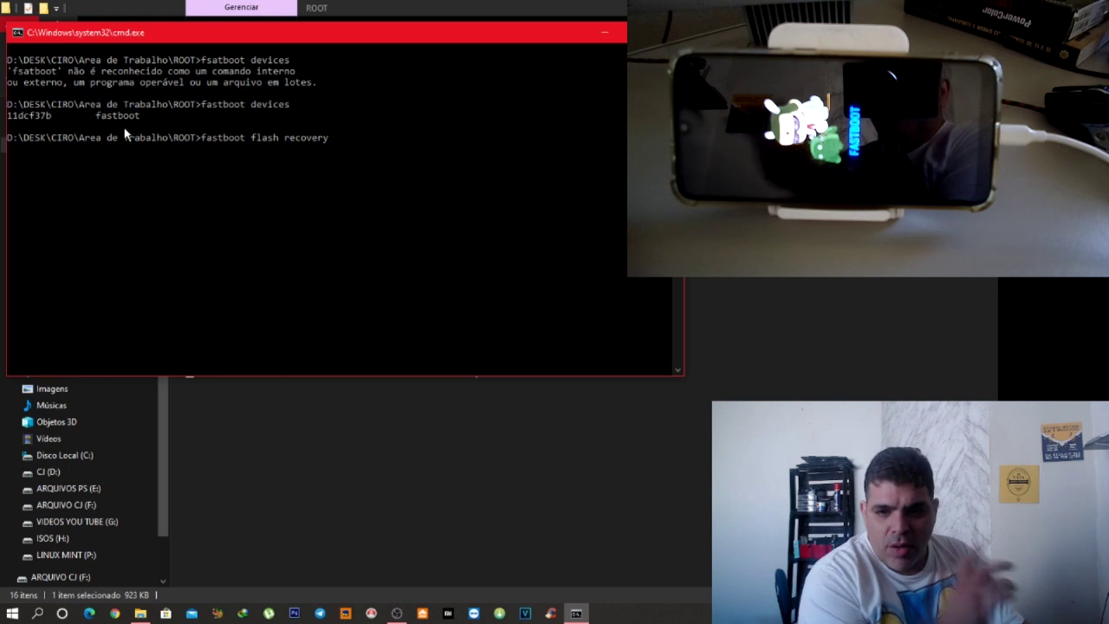
Copy the name of the recovery image file in the ROOT folder, leaving the file's name unedited
{"action": "left_click", "coordinate": [285, 415]}
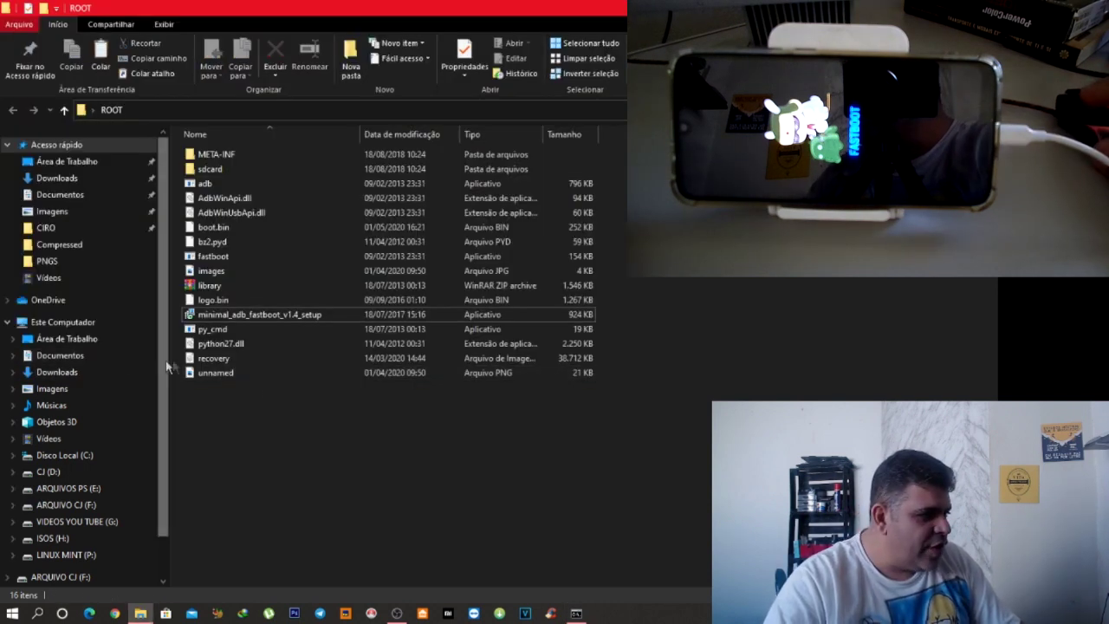
{"action": "left_click", "coordinate": [213, 362]}
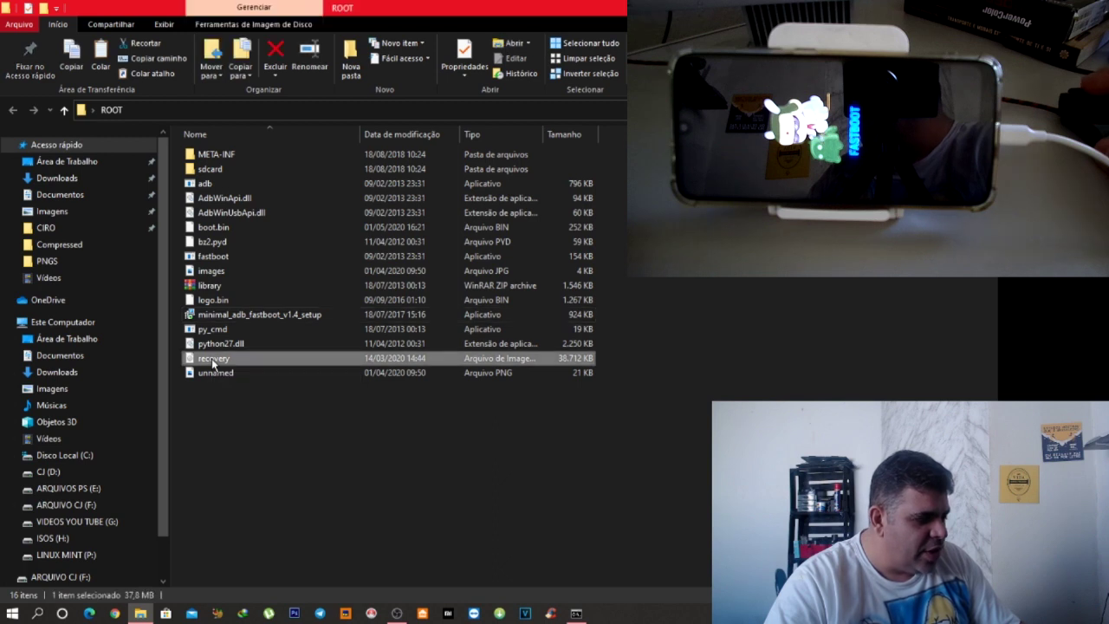
{"action": "left_click", "coordinate": [213, 362]}
{"action": "key", "text": "ctrl+c"}
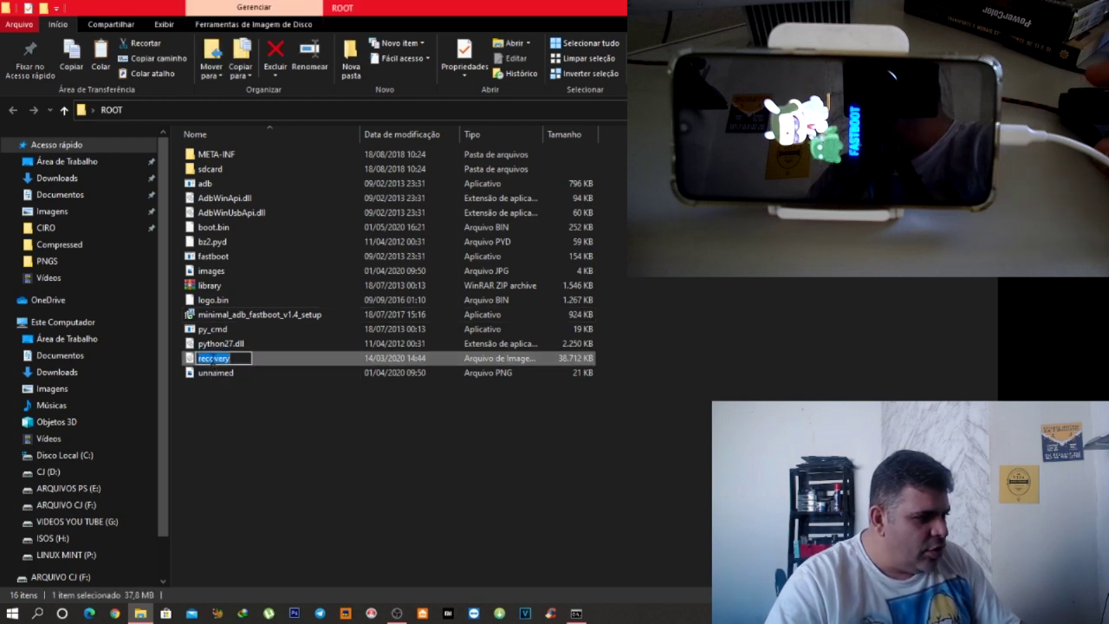
{"action": "right_click", "coordinate": [213, 362]}
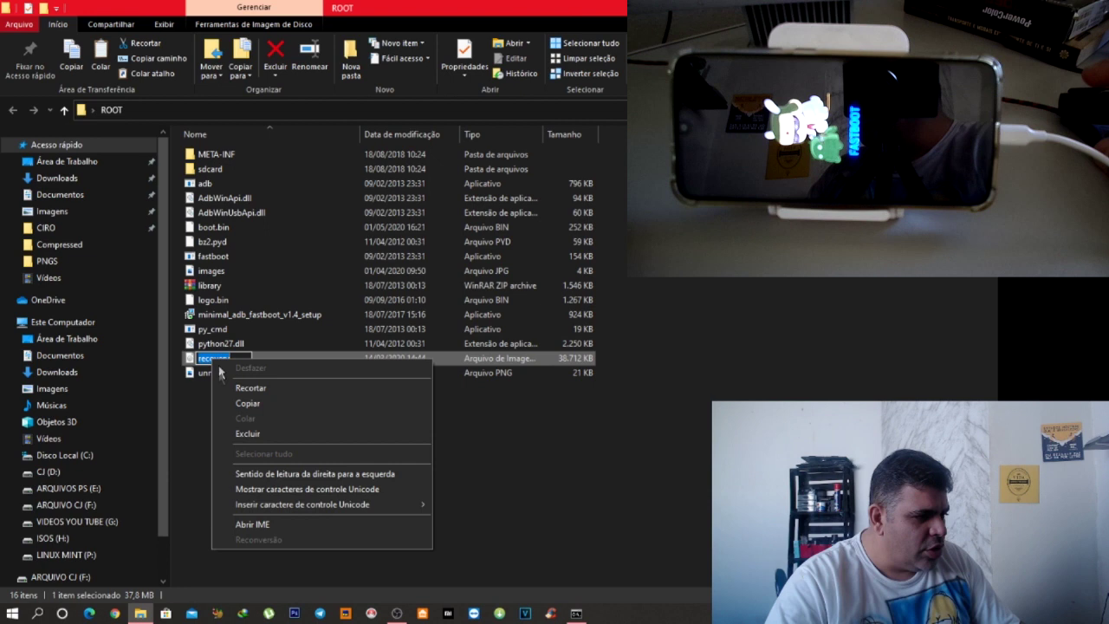
{"action": "left_click", "coordinate": [234, 404]}
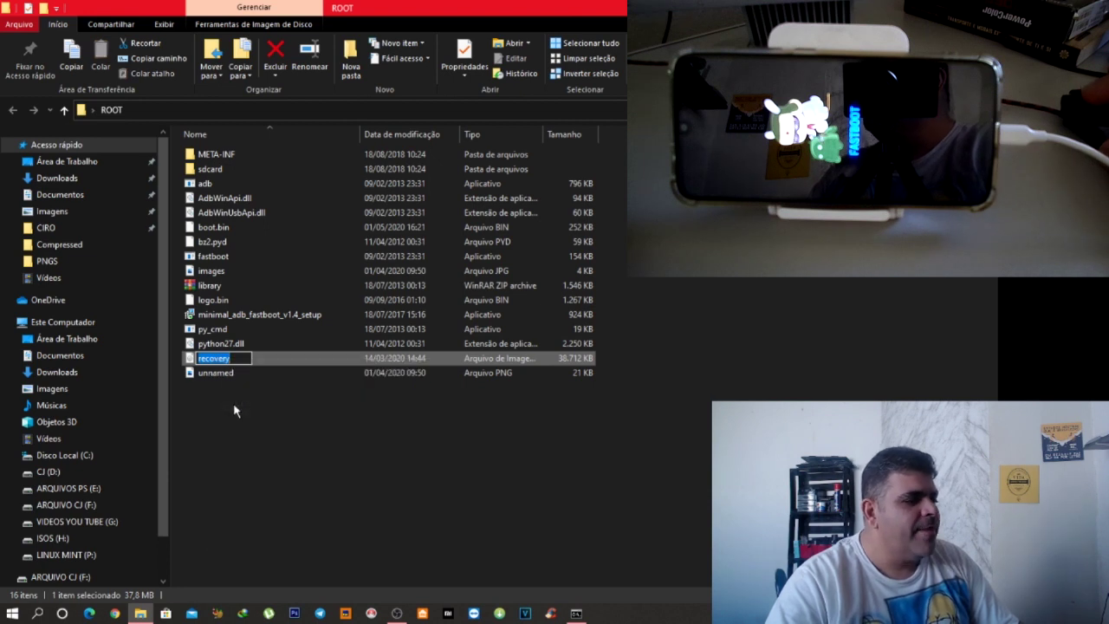
{"action": "key", "text": "Escape"}
Complete the pending command with the copied name and .img, and run "fastboot flash recovery recovery.img"
{"action": "key", "text": "alt+Tab"}
{"action": "key", "text": "ctrl+v"}
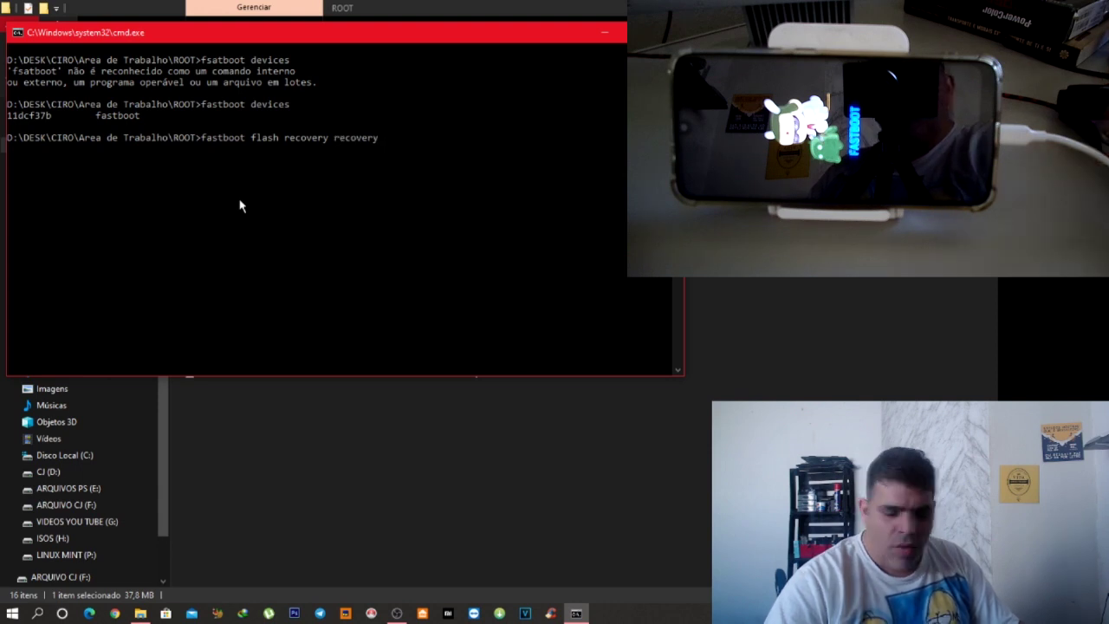
{"action": "type", "text": ".img"}
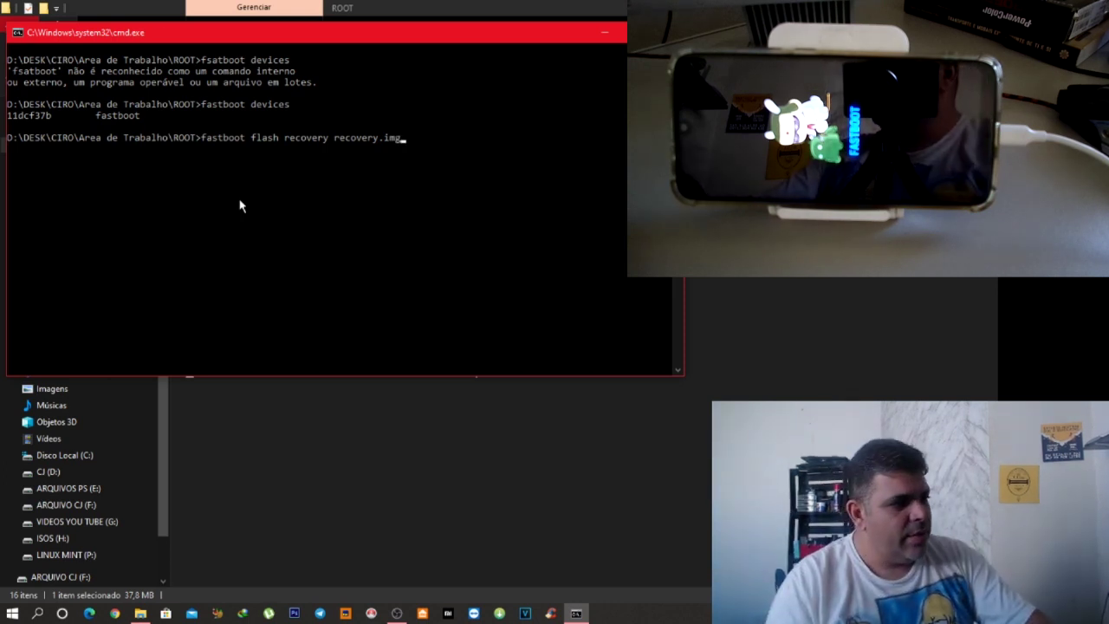
{"action": "key", "text": "Return"}
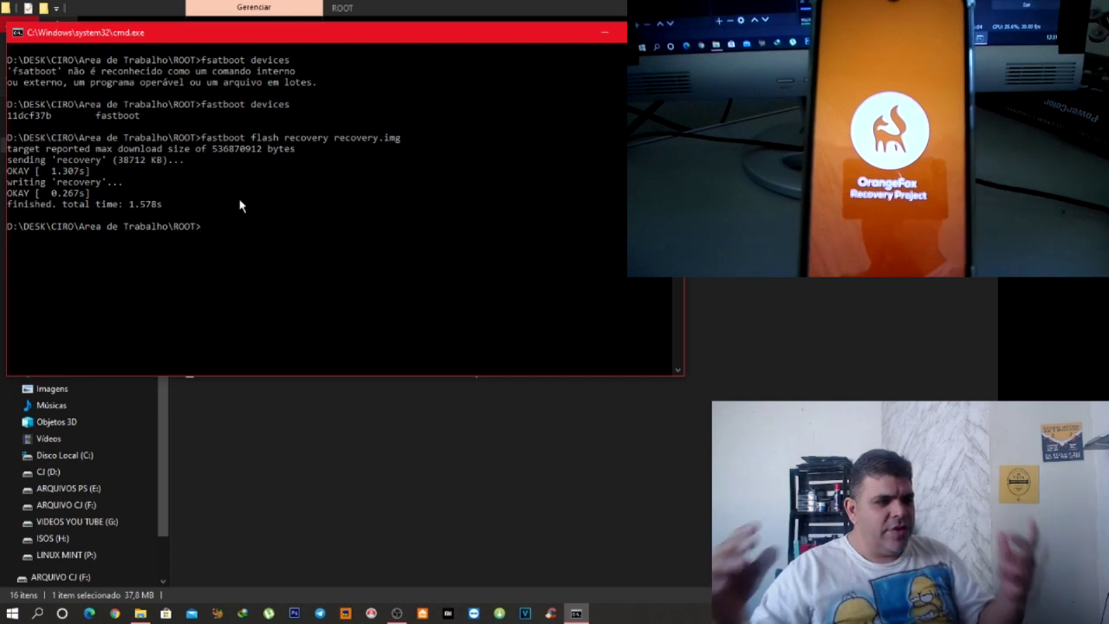
Close the command window and show the desktop
{"action": "left_click", "coordinate": [604, 32]}
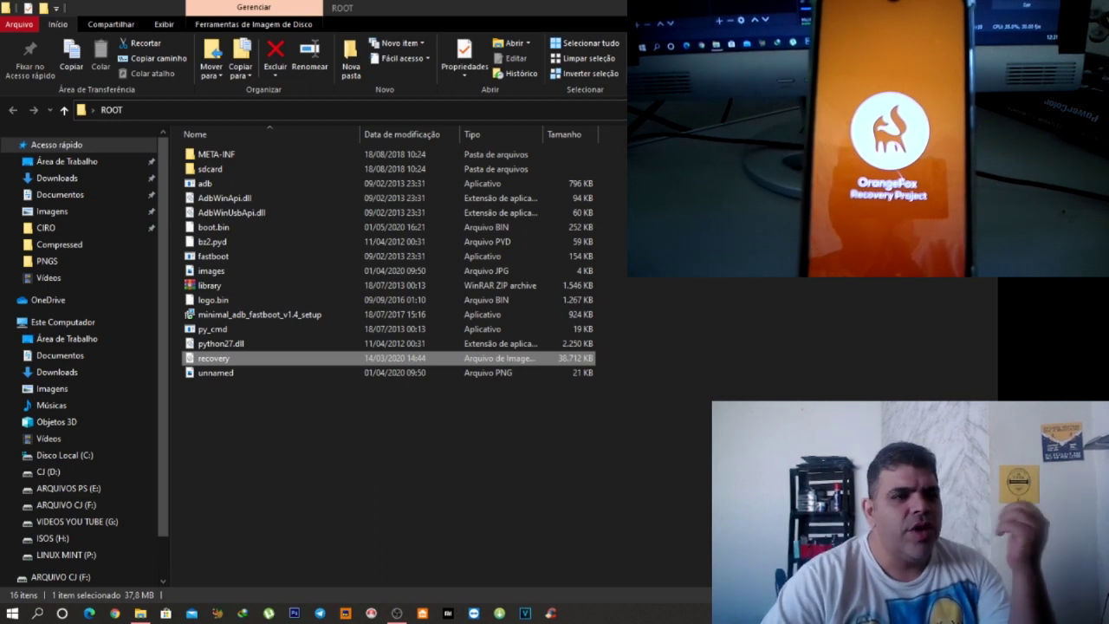
{"action": "key", "text": "super+d"}
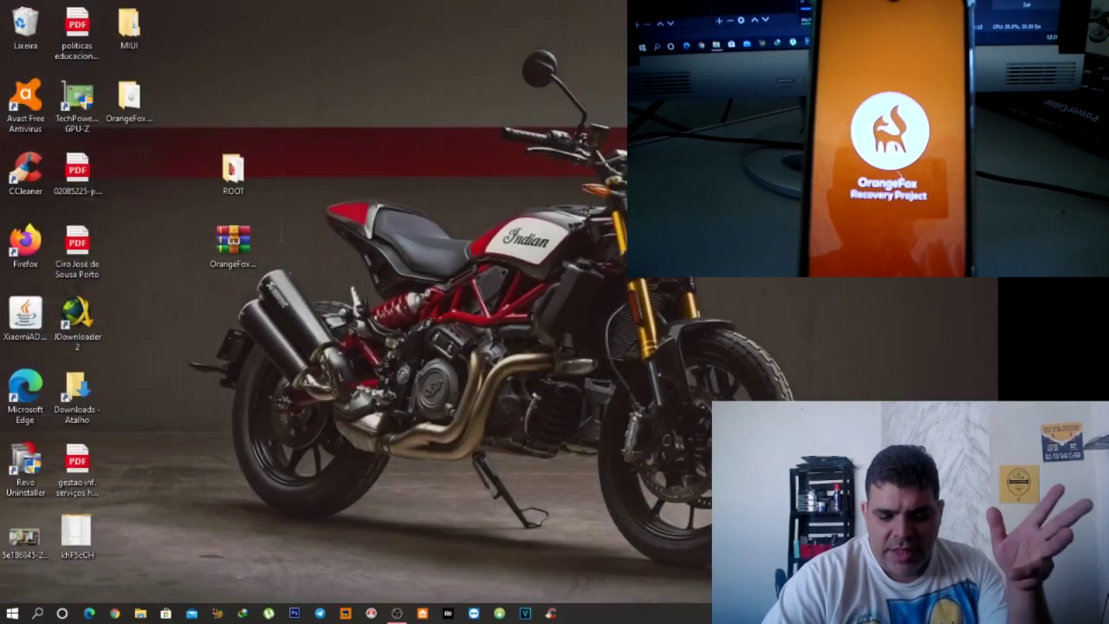